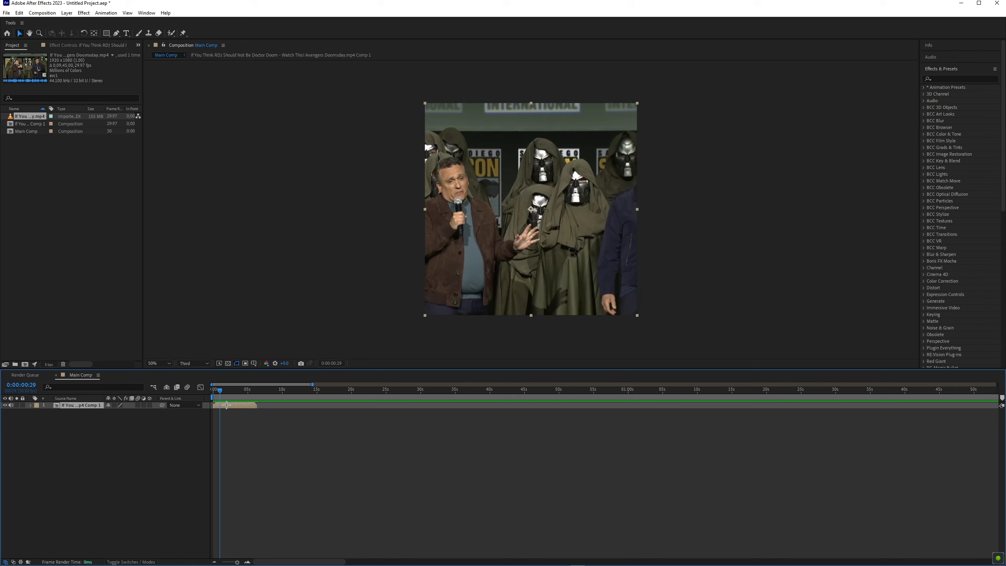
Reveal the clip's audio waveform and return to the start of the composition
{"action": "key", "text": "l"}
{"action": "key", "text": "l"}
{"action": "key", "text": "="}
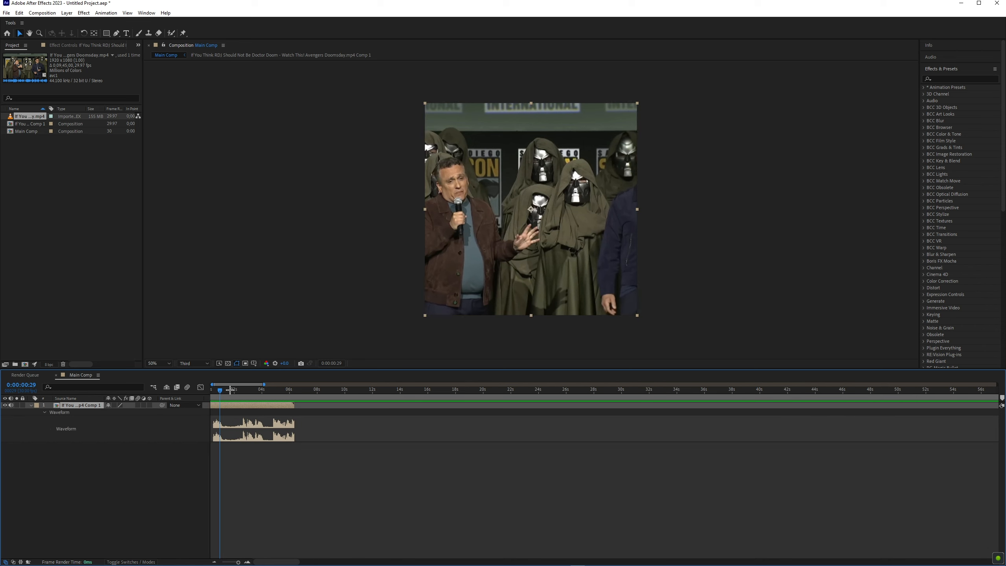
{"action": "key", "text": "="}
{"action": "left_click_drag", "start_coordinate": [229, 390], "coordinate": [129, 394]}
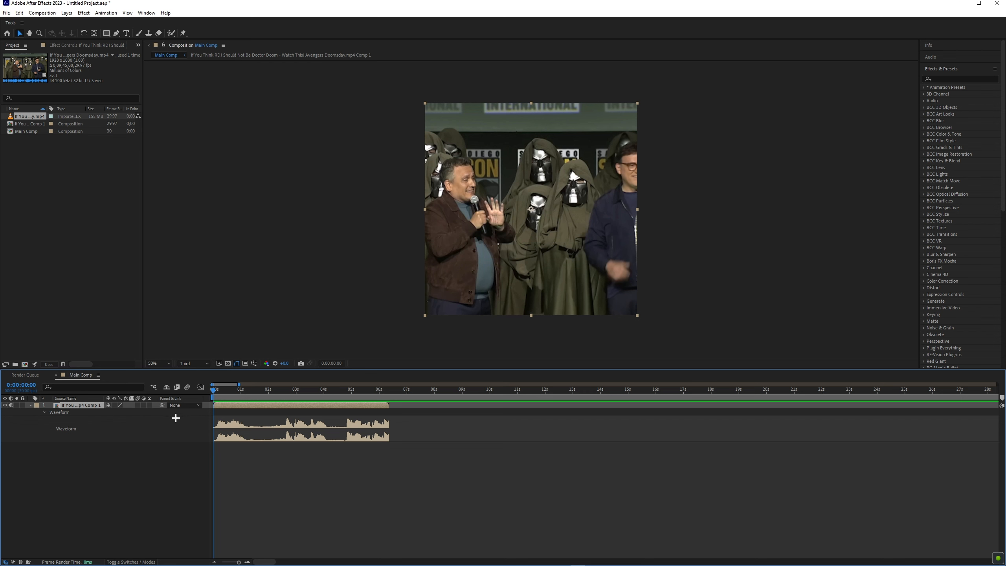
{"action": "key", "text": "="}
Play the opening audio and place the playhead at 0:00:00:05, where the speech begins
{"action": "left_click", "coordinate": [220, 393]}
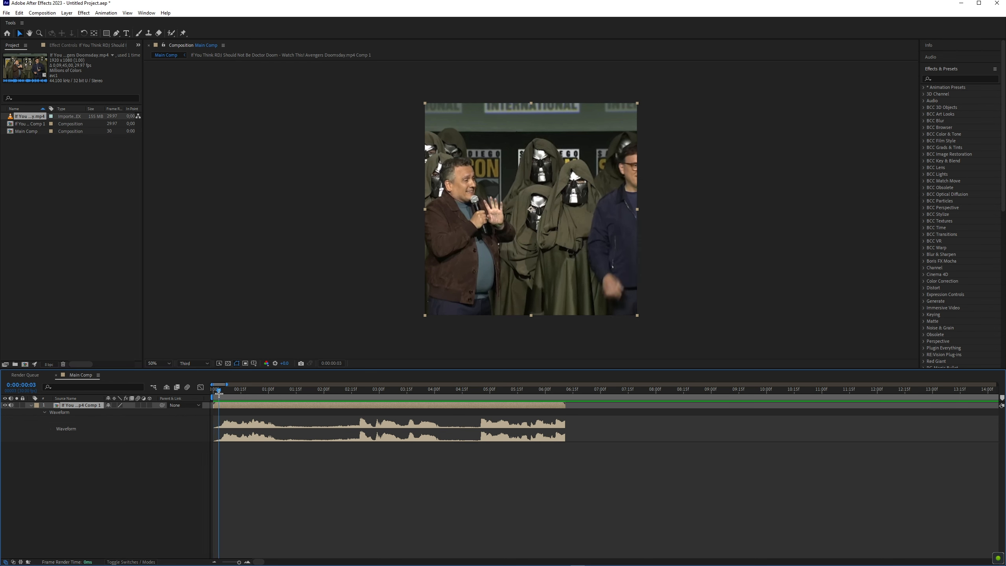
{"action": "left_click_drag", "start_coordinate": [218, 392], "coordinate": [222, 392]}
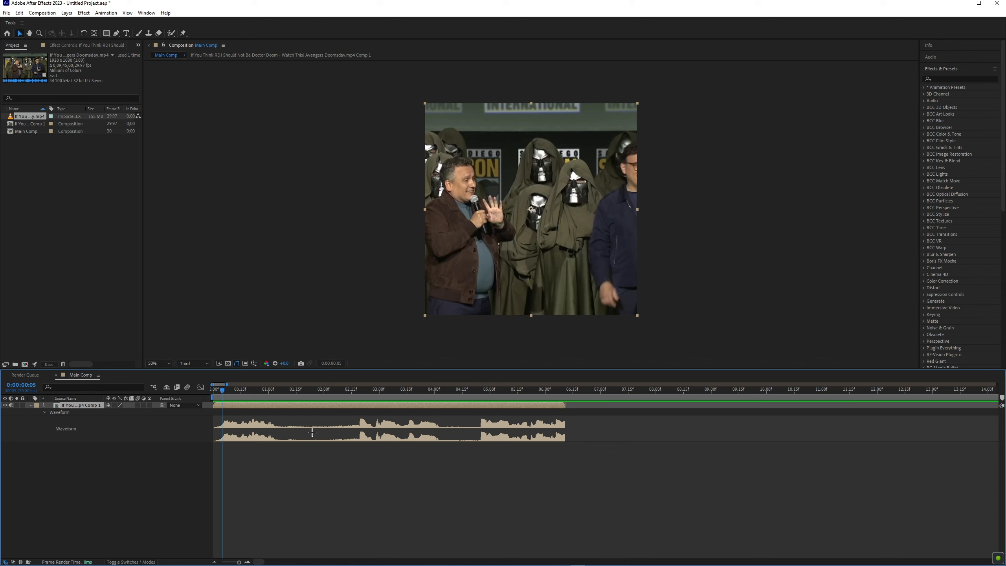
{"action": "key", "text": "space"}
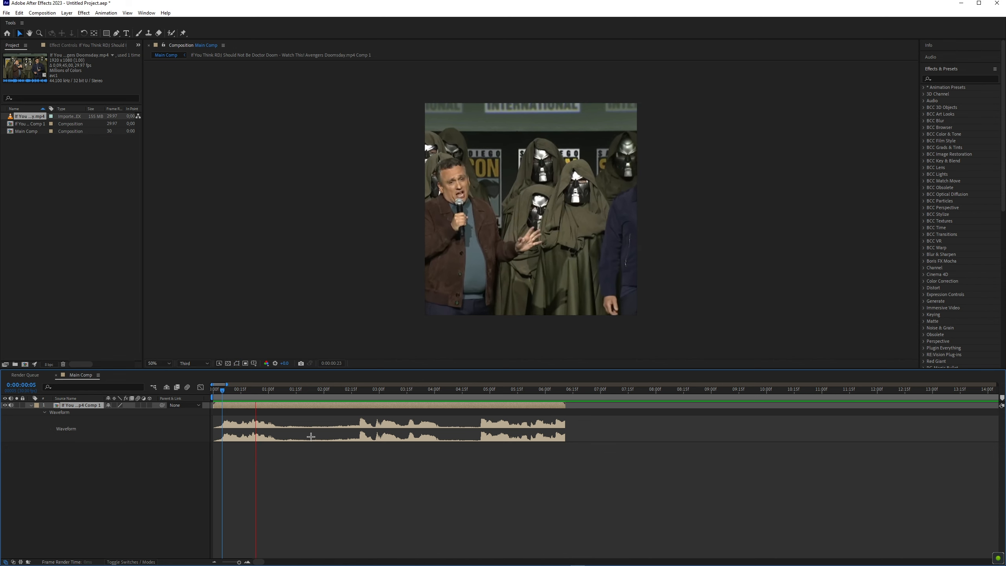
{"action": "left_click", "coordinate": [219, 393]}
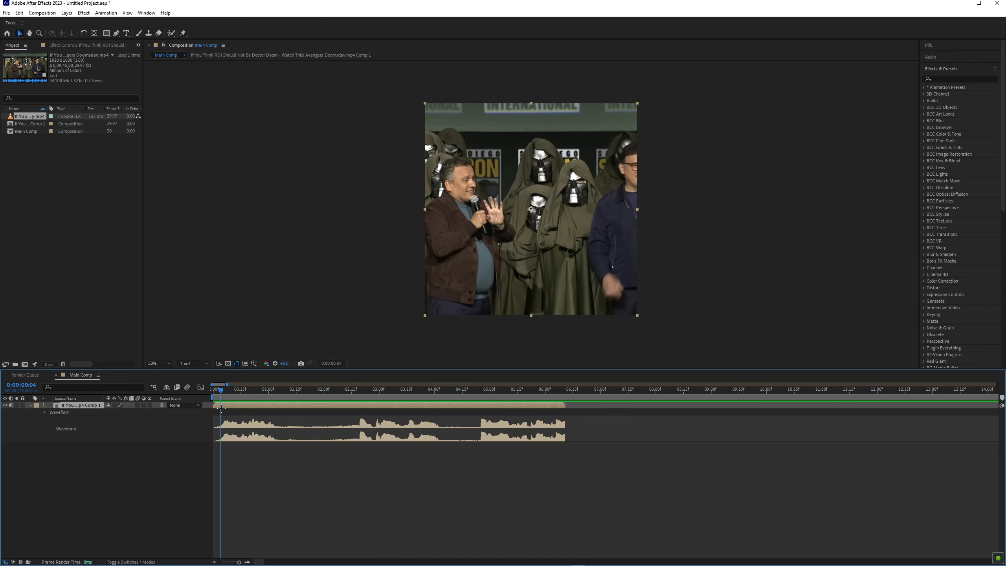
{"action": "left_click_drag", "start_coordinate": [219, 394], "coordinate": [223, 395]}
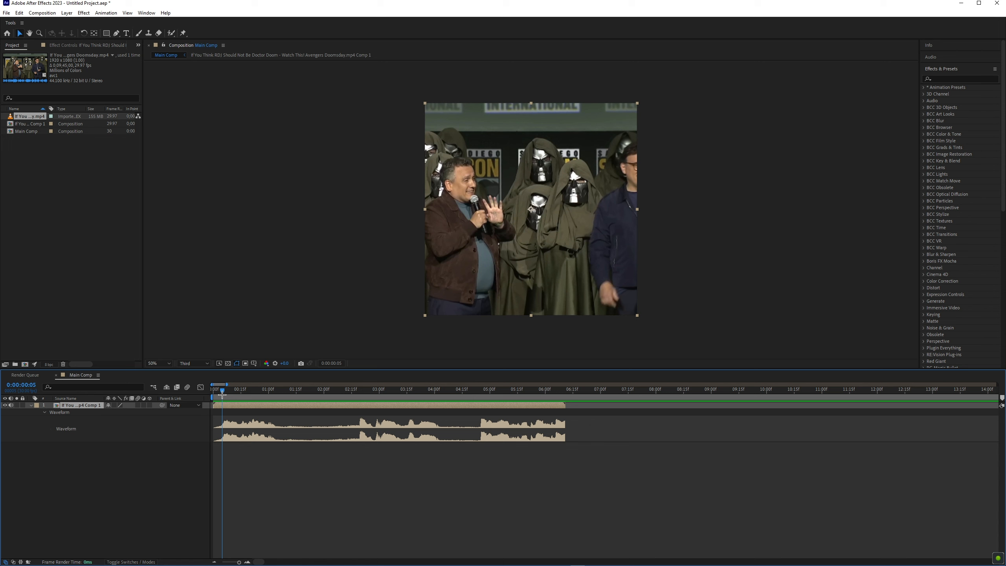
Create a new text layer and swap its fill and stroke so the text is solid white without an outline
{"action": "left_click", "coordinate": [66, 13]}
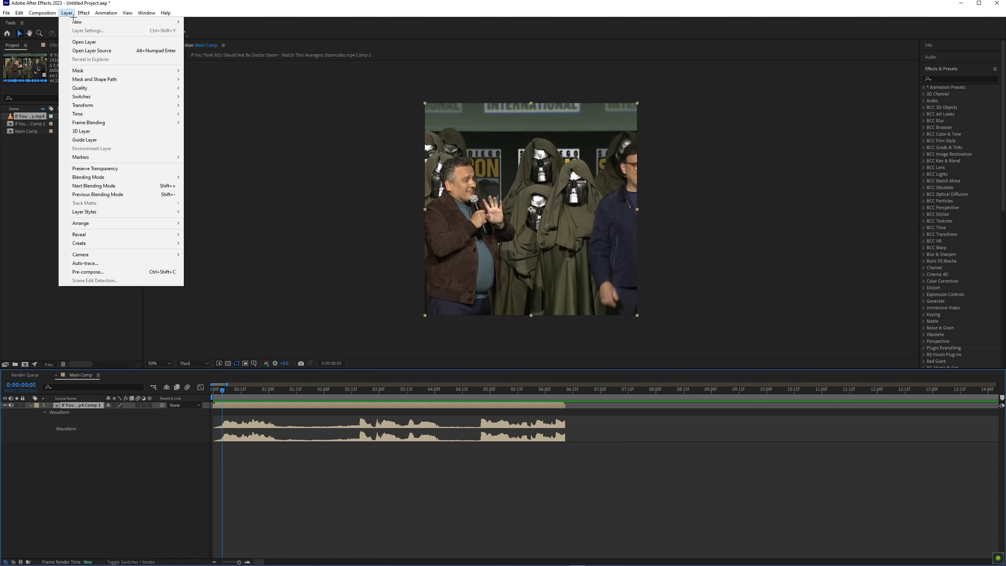
{"action": "mouse_move", "coordinate": [119, 20]}
{"action": "left_click", "coordinate": [197, 22]}
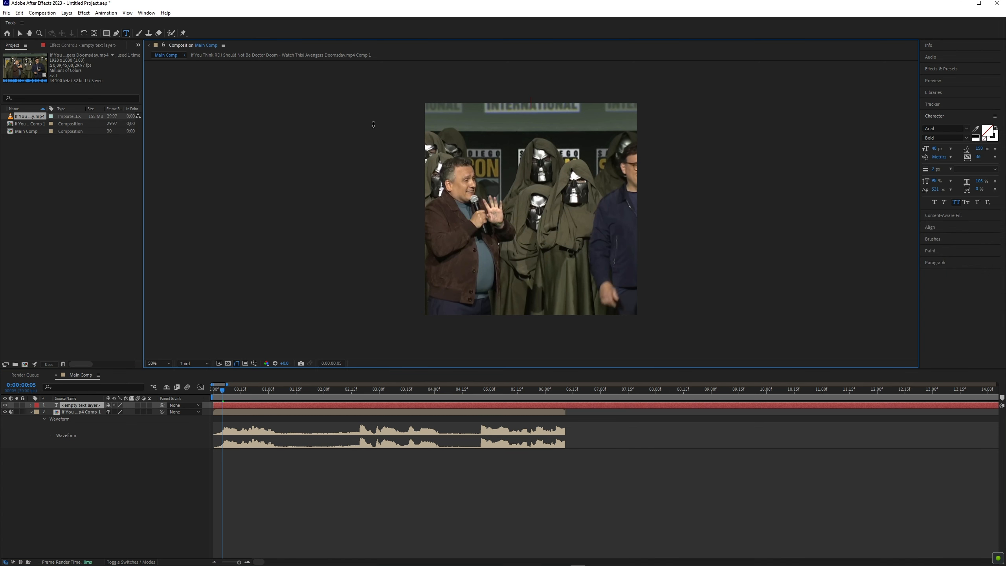
{"action": "type", "text": "la"}
{"action": "key", "text": "BackSpace"}
{"action": "key", "text": "BackSpace"}
{"action": "left_click", "coordinate": [995, 127]}
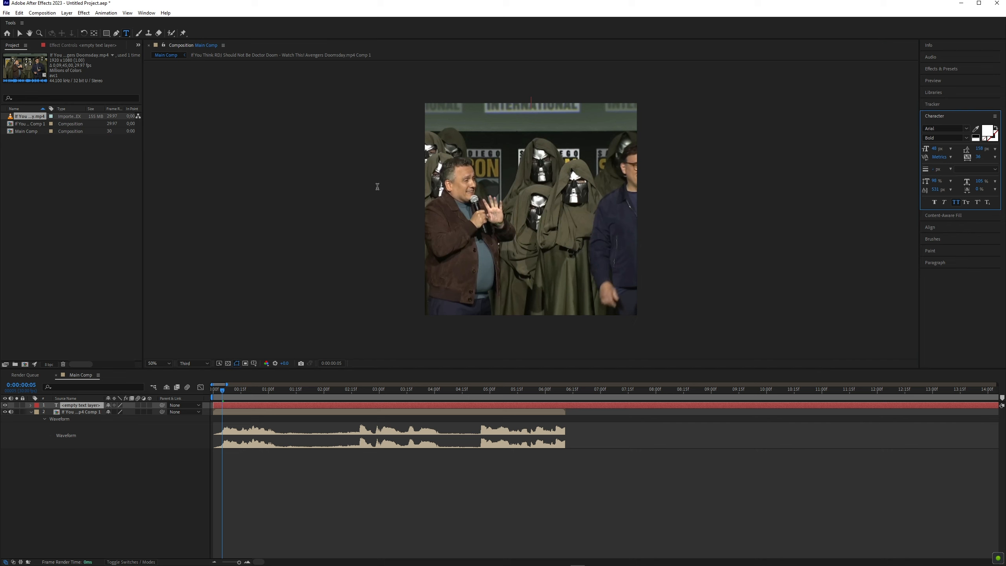
Enter the caption "ladies and" with "gentlemen" on a second line
{"action": "type", "text": "ladies"}
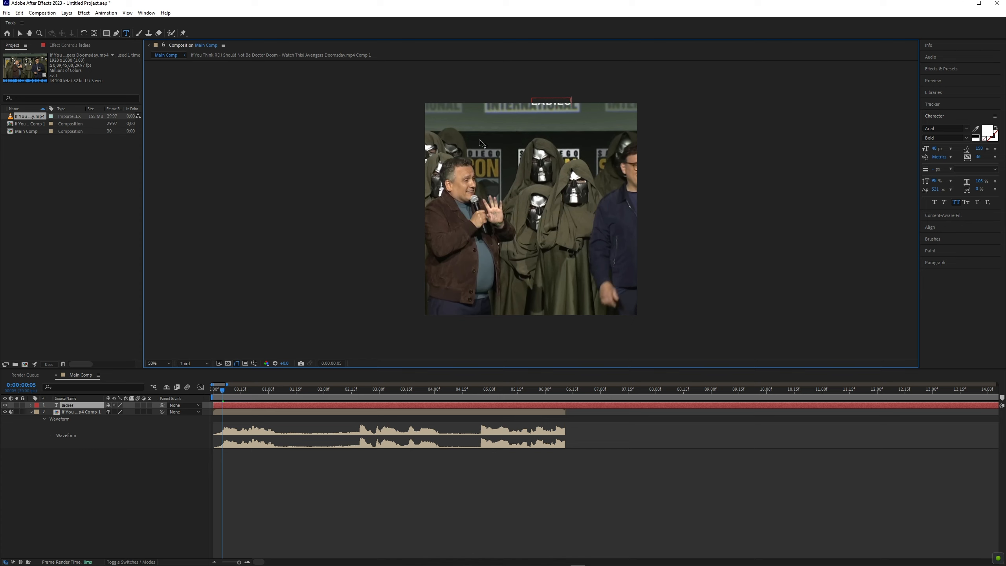
{"action": "type", "text": " and"}
{"action": "key", "text": "Return"}
{"action": "type", "text": "gentlemen"}
Centre the caption horizontally and vertically in the composition
{"action": "left_click", "coordinate": [929, 227]}
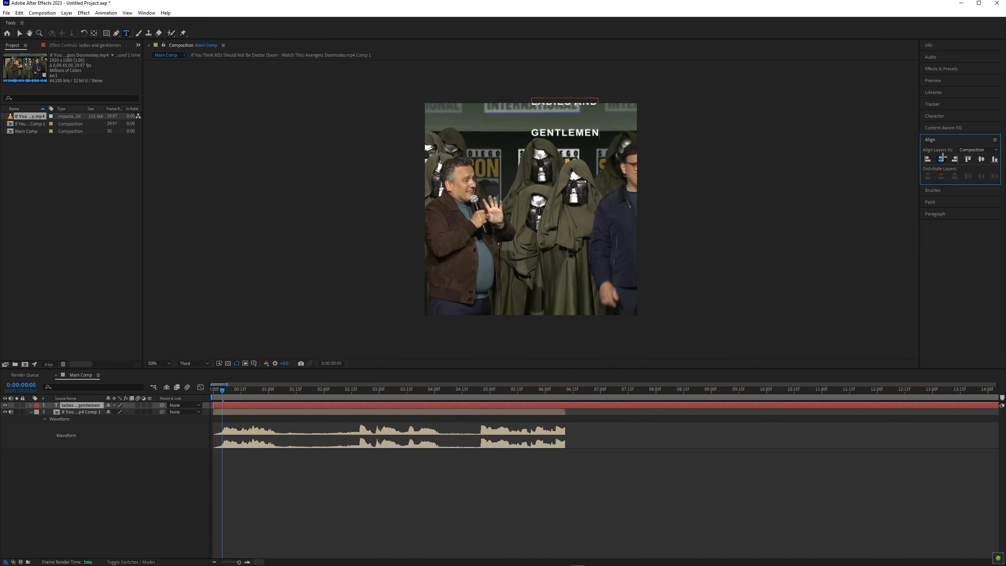
{"action": "left_click", "coordinate": [940, 159]}
{"action": "left_click", "coordinate": [981, 159]}
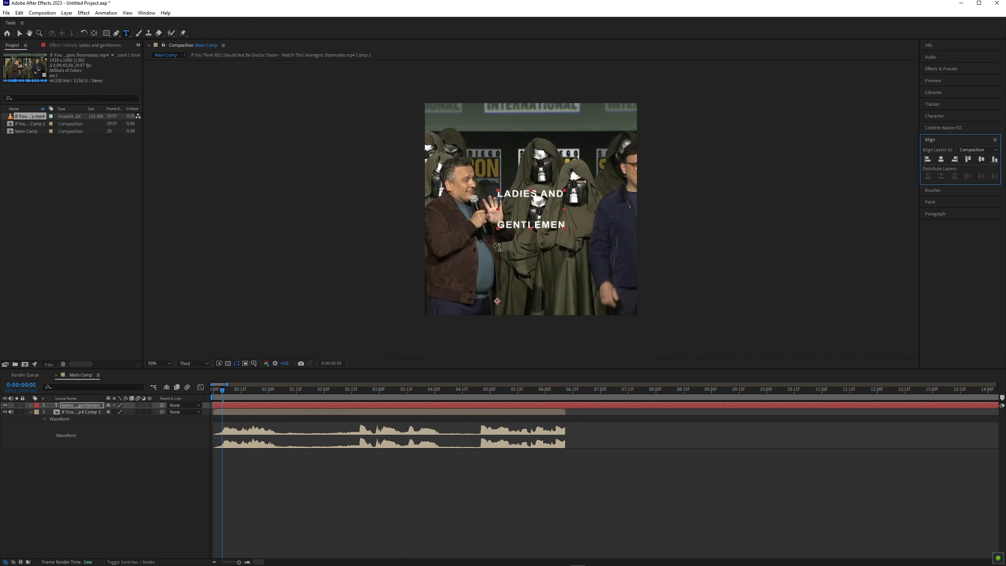
Set the composition preview resolution to Full
{"action": "scroll", "coordinate": [548, 224], "scroll_direction": "up", "scroll_amount": 1}
{"action": "left_click_drag", "start_coordinate": [473, 243], "coordinate": [656, 213]}
{"action": "left_click_drag", "start_coordinate": [464, 240], "coordinate": [600, 240]}
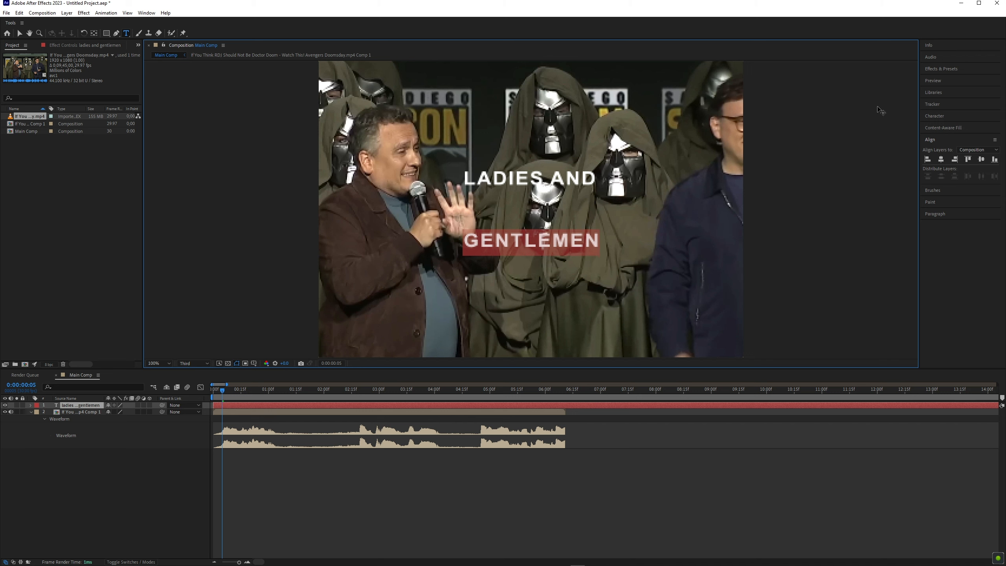
{"action": "left_click", "coordinate": [194, 363]}
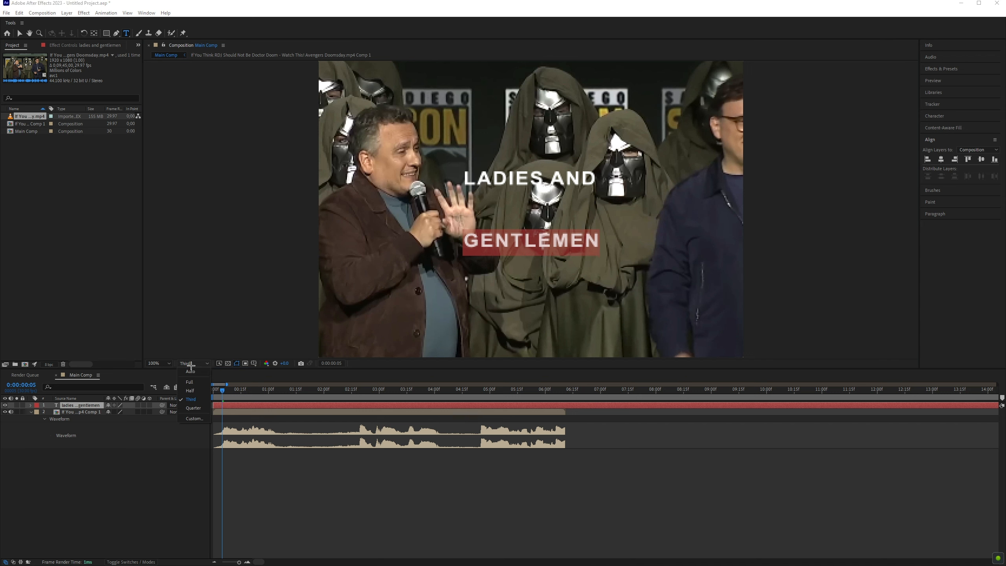
{"action": "left_click", "coordinate": [197, 381]}
{"action": "scroll", "coordinate": [501, 247], "scroll_direction": "down", "scroll_amount": 1}
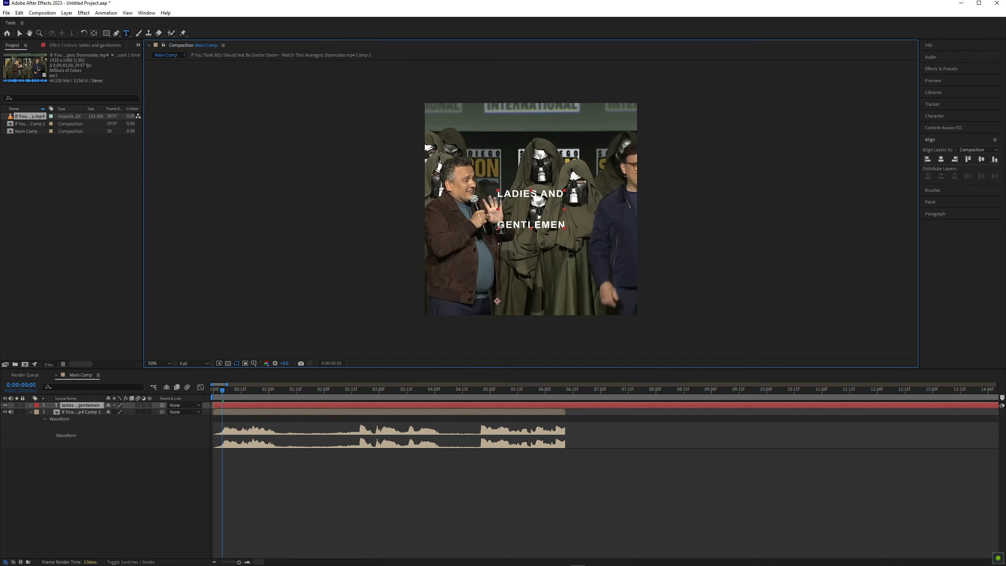
Raise GENTLEMEN to sit directly beneath LADIES AND and restyle the caption, keeping the upper line solid white and the lower line outlined
{"action": "left_click_drag", "start_coordinate": [500, 228], "coordinate": [586, 218]}
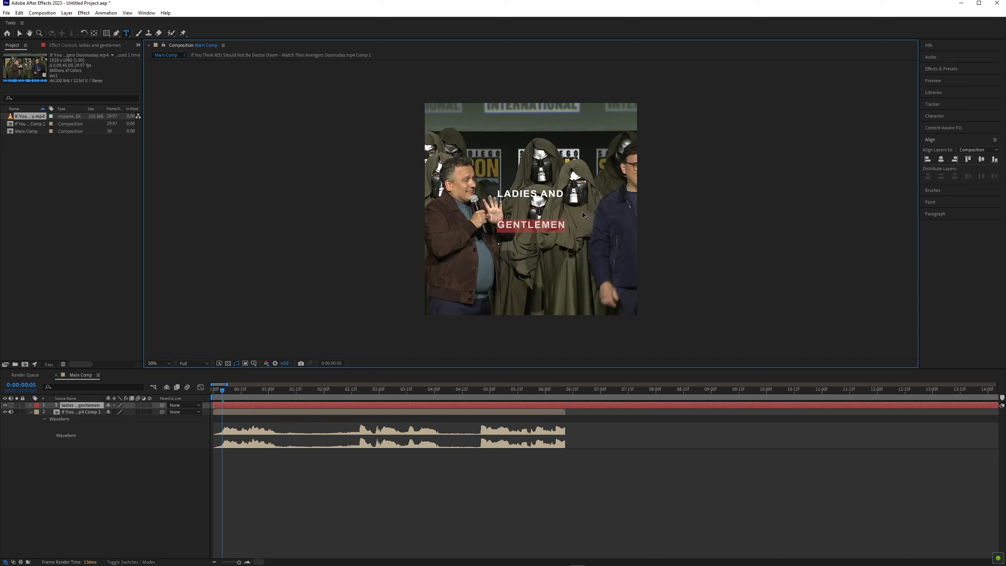
{"action": "left_click", "coordinate": [938, 115]}
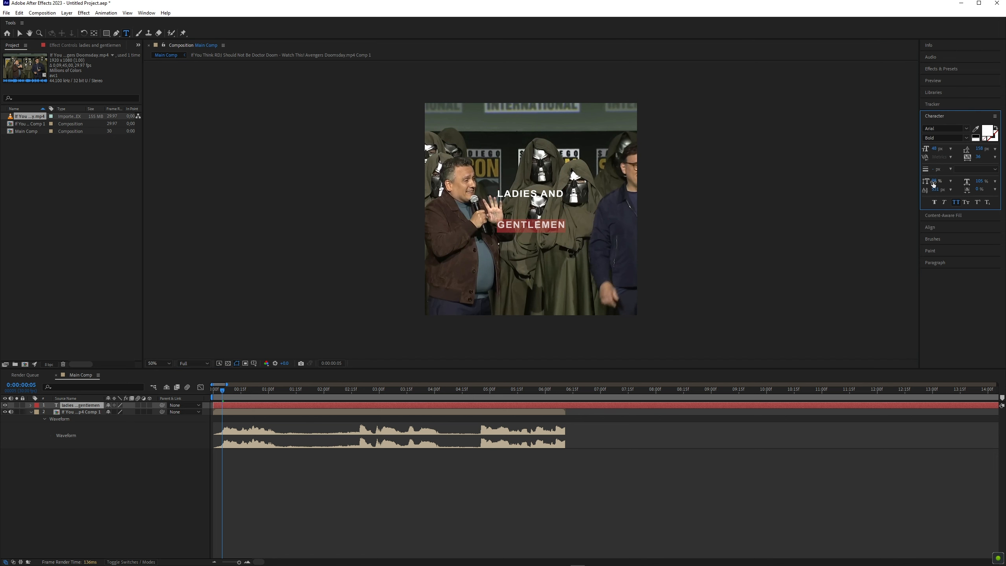
{"action": "left_click_drag", "start_coordinate": [934, 181], "coordinate": [978, 185]}
{"action": "key", "text": "ctrl+z"}
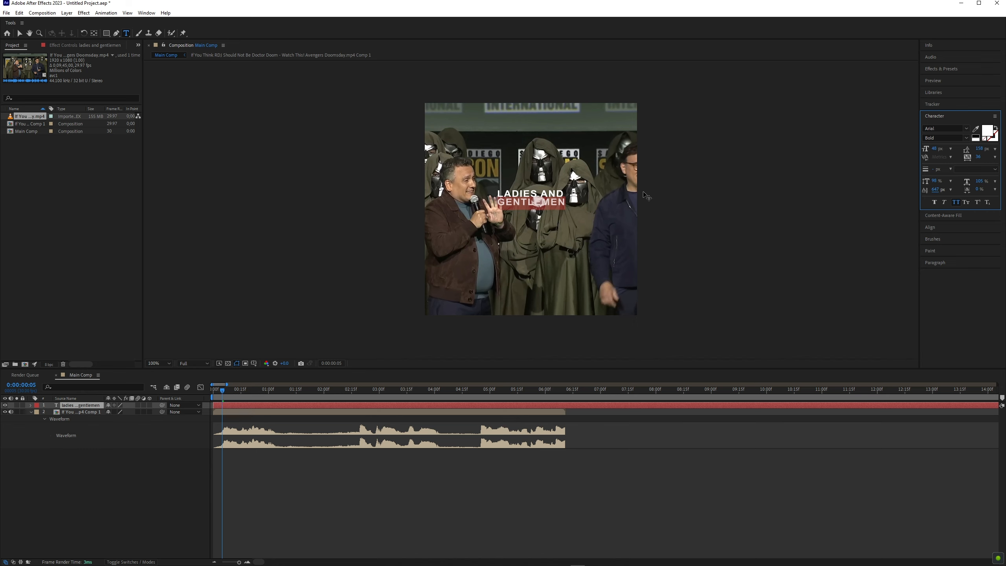
{"action": "left_click_drag", "start_coordinate": [469, 181], "coordinate": [617, 193]}
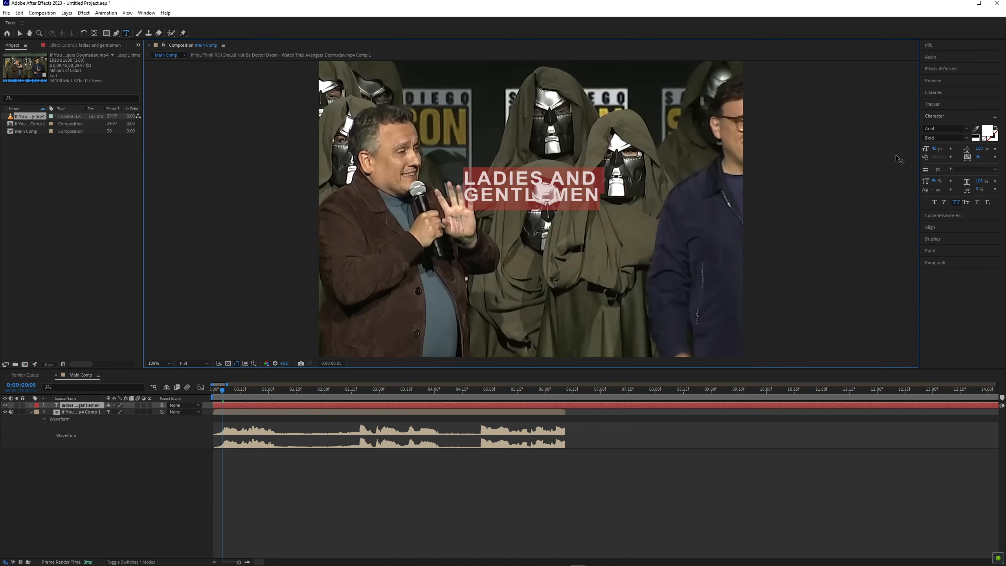
{"action": "left_click_drag", "start_coordinate": [933, 151], "coordinate": [933, 152]}
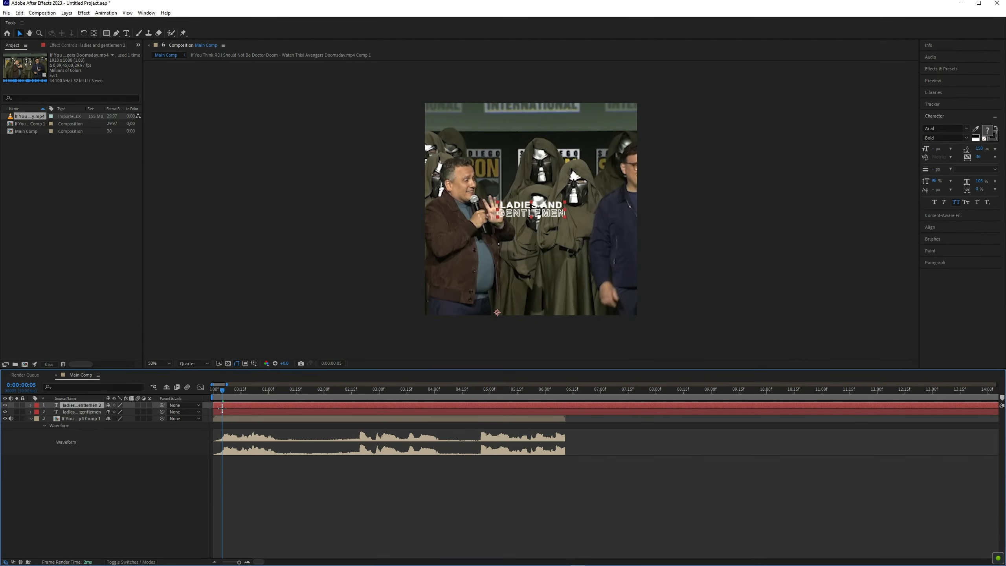
Trim the caption layer to run from 0:00:00:05 to about 0:00:02:15 and play it back
{"action": "left_click", "coordinate": [221, 405]}
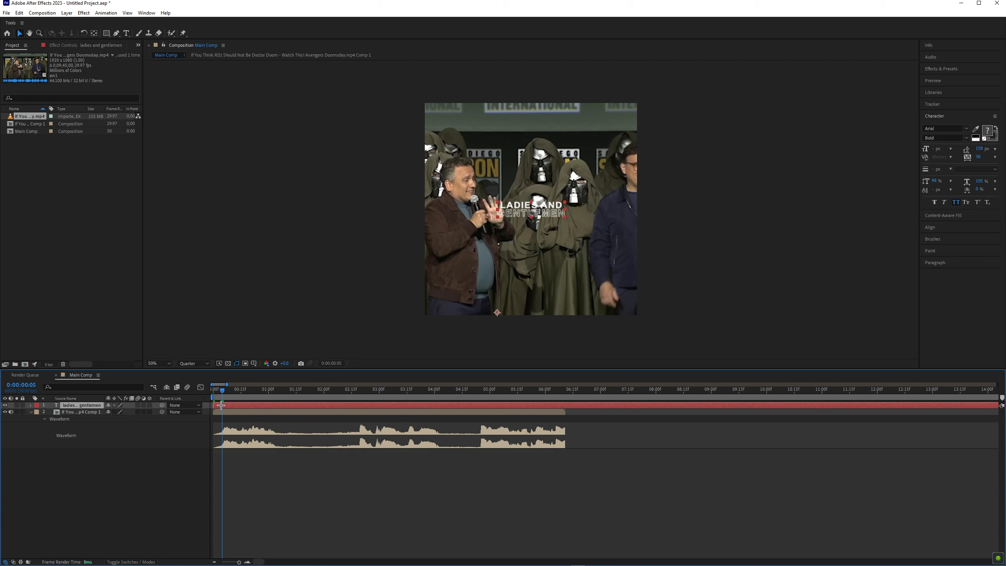
{"action": "key", "text": "ctrl+shift+d"}
{"action": "left_click", "coordinate": [218, 411]}
{"action": "key", "text": "Delete"}
{"action": "left_click_drag", "start_coordinate": [232, 391], "coordinate": [316, 396]}
{"action": "left_click", "coordinate": [355, 405]}
{"action": "key", "text": "ctrl+shift+d"}
{"action": "key", "text": "Delete"}
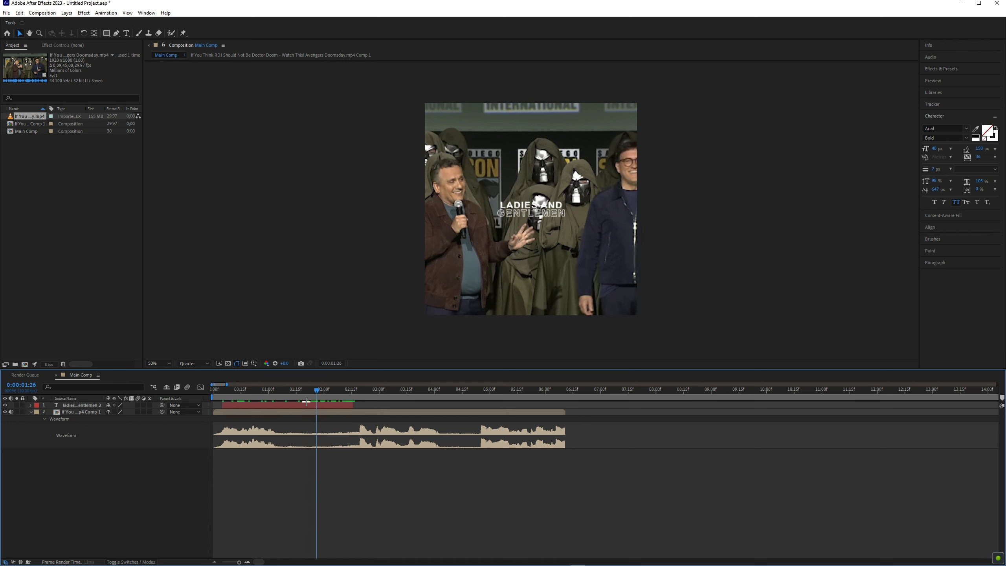
{"action": "key", "text": "space"}
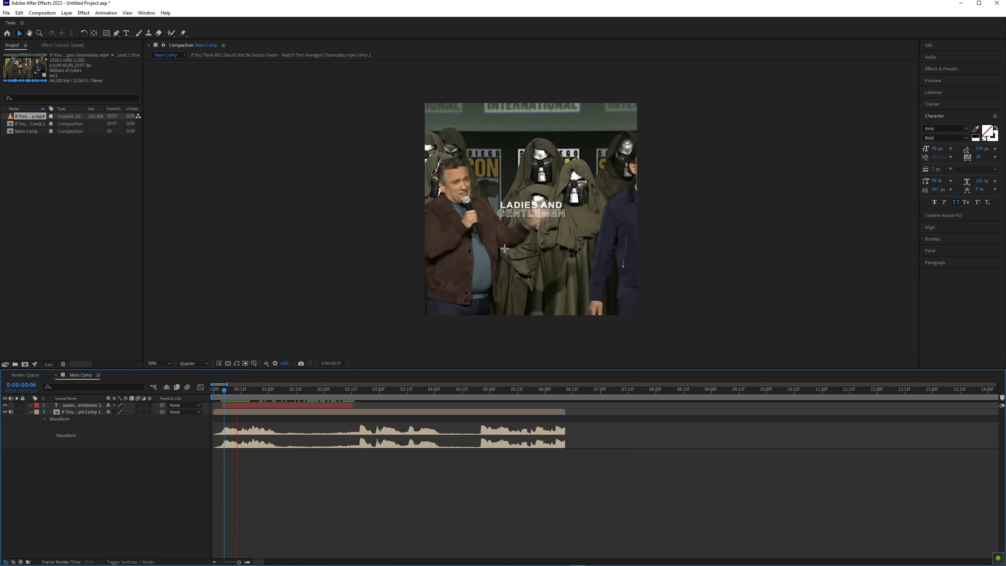
{"action": "key", "text": "space"}
Apply the Fade Up Words text preset to the caption layer starting at 0:00:00:05
{"action": "left_click_drag", "start_coordinate": [230, 390], "coordinate": [222, 391]}
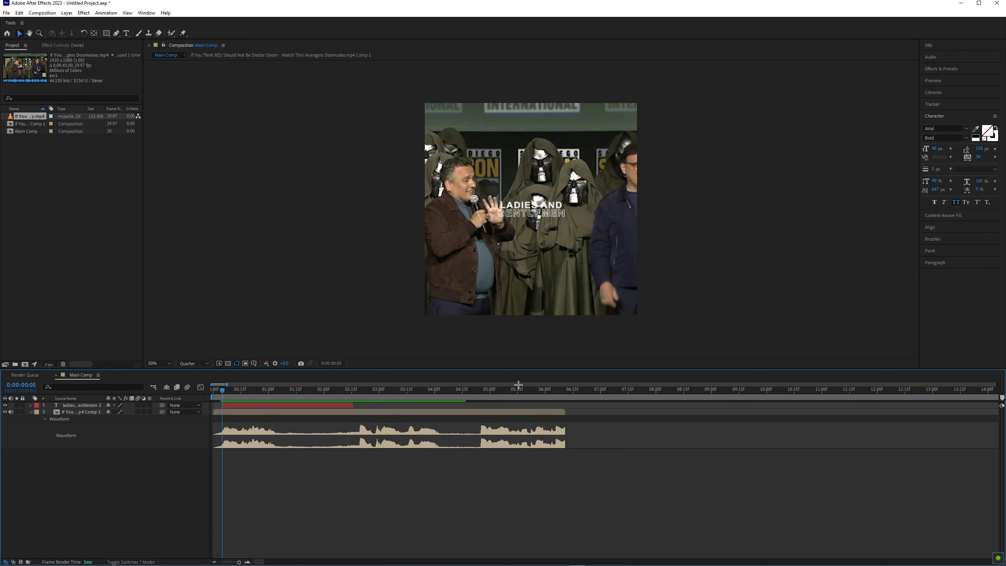
{"action": "left_click", "coordinate": [247, 404]}
{"action": "left_click", "coordinate": [941, 68]}
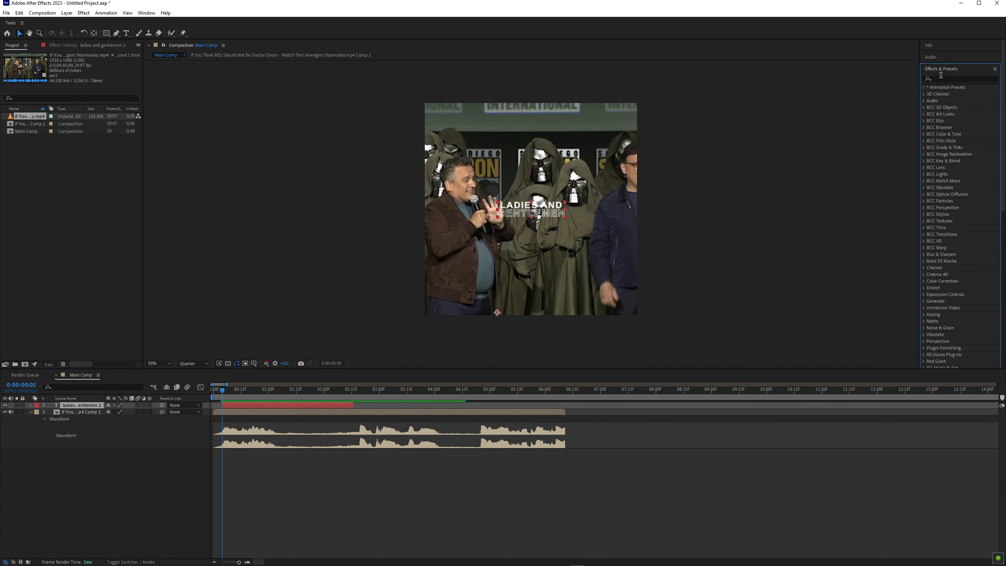
{"action": "left_click", "coordinate": [929, 77]}
{"action": "type", "text": "fade"}
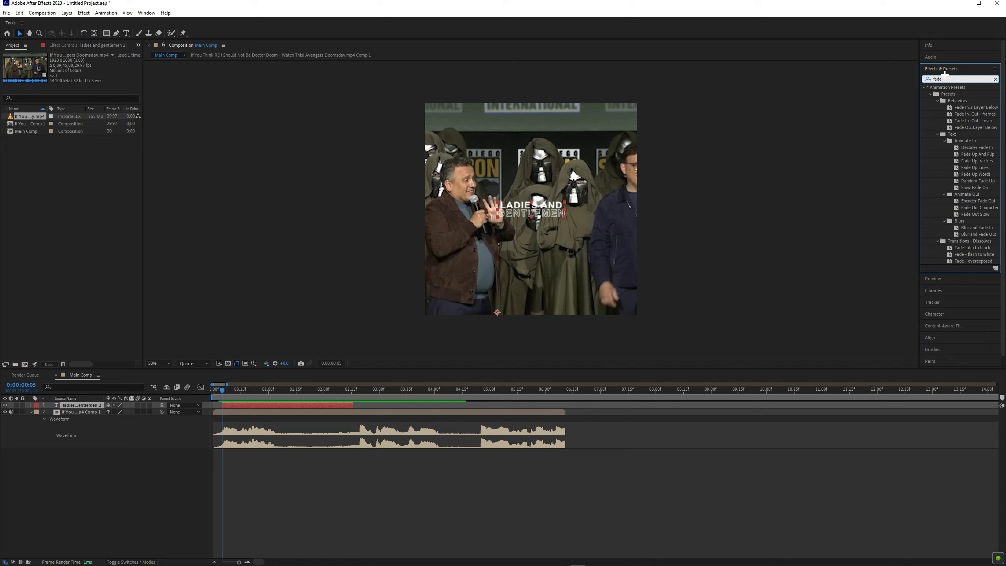
{"action": "type", "text": " up"}
{"action": "left_click_drag", "start_coordinate": [979, 135], "coordinate": [231, 406]}
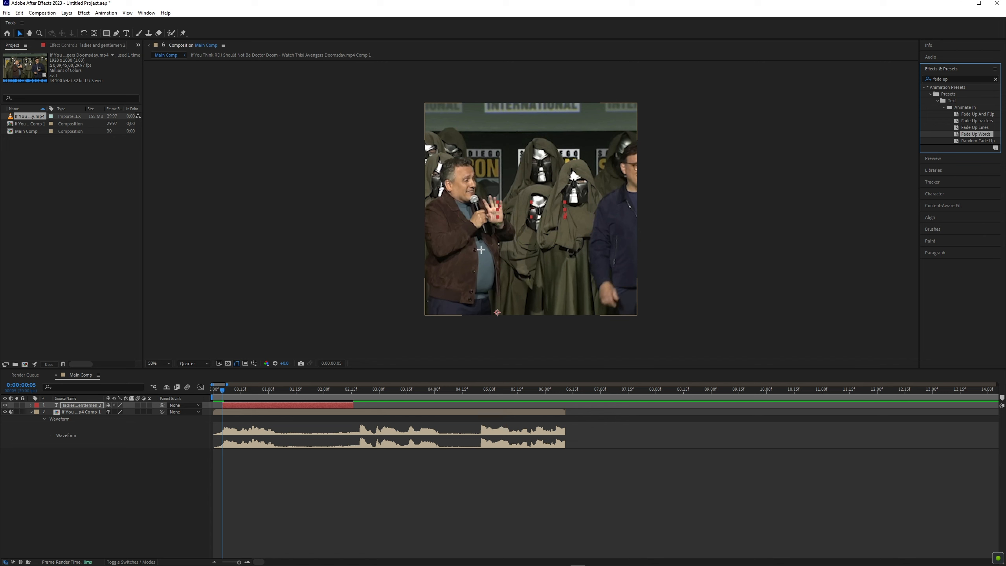
Preview the word fade, reveal its keyframes and move the last Range Selector Start keyframe to 0:00:01:02
{"action": "key", "text": "space"}
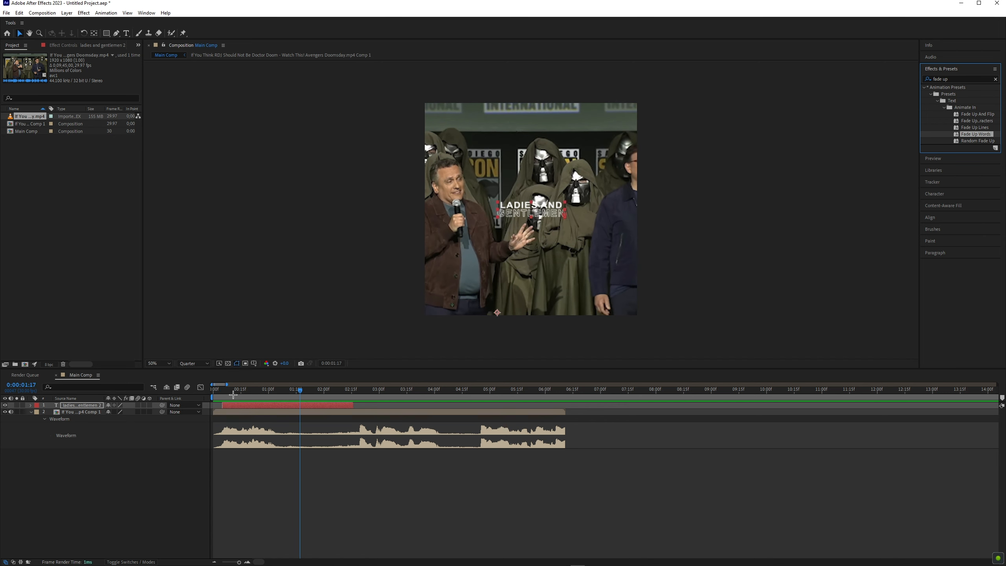
{"action": "left_click", "coordinate": [222, 390]}
{"action": "key", "text": "u"}
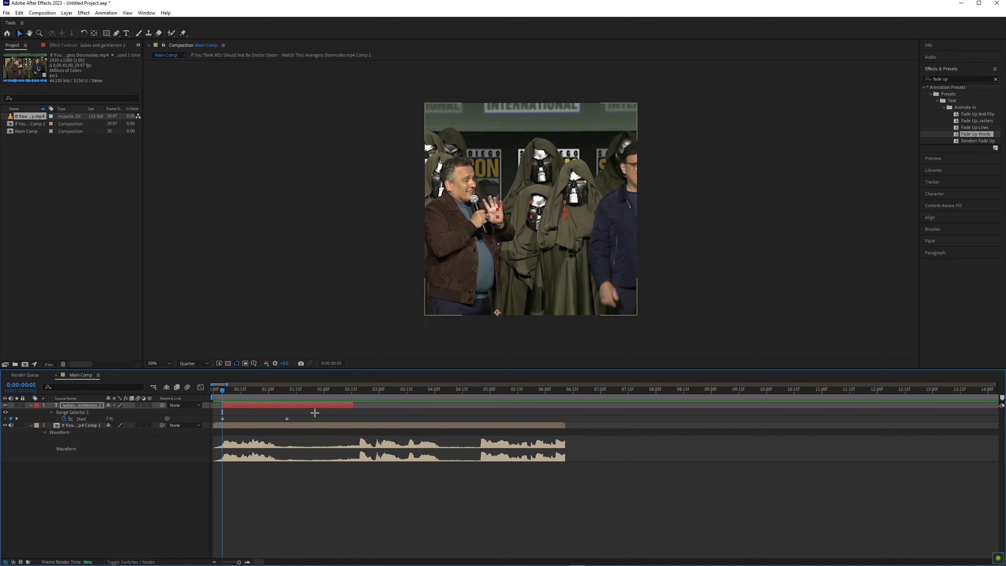
{"action": "key", "text": "space"}
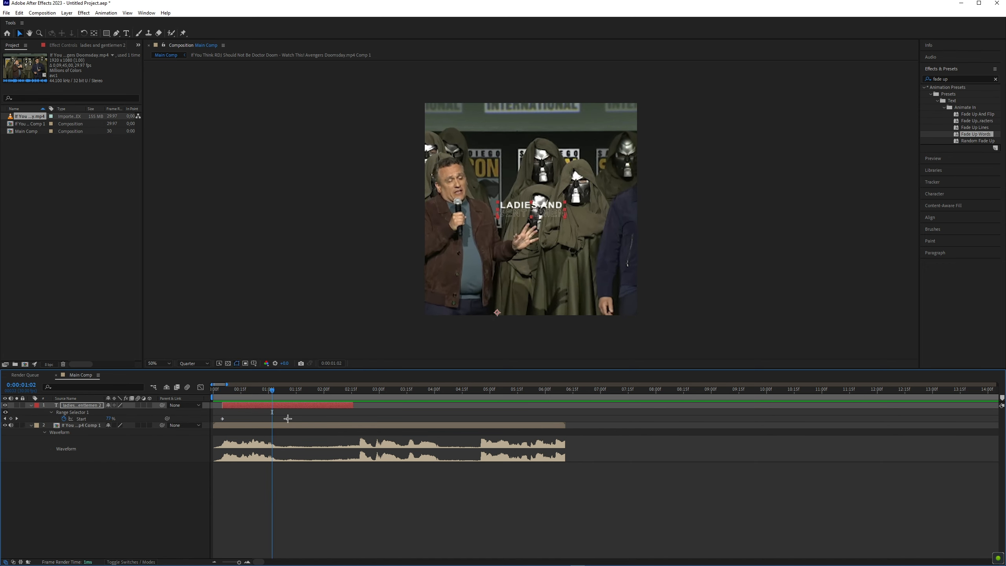
{"action": "left_click_drag", "start_coordinate": [283, 419], "coordinate": [272, 419]}
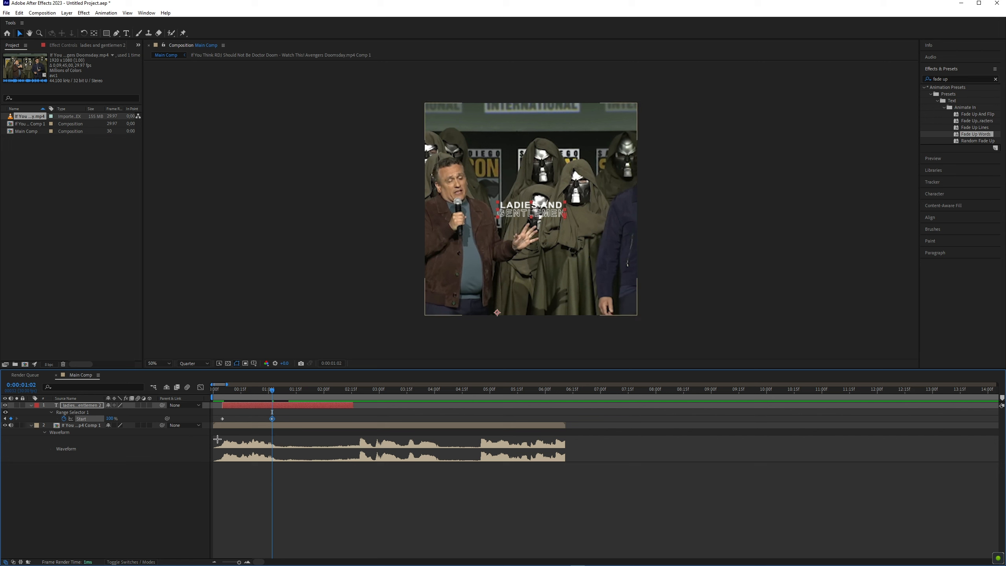
Play back the retimed word fade from 0:00:00:05 and inspect the caption up close
{"action": "left_click", "coordinate": [222, 389]}
{"action": "key", "text": "space"}
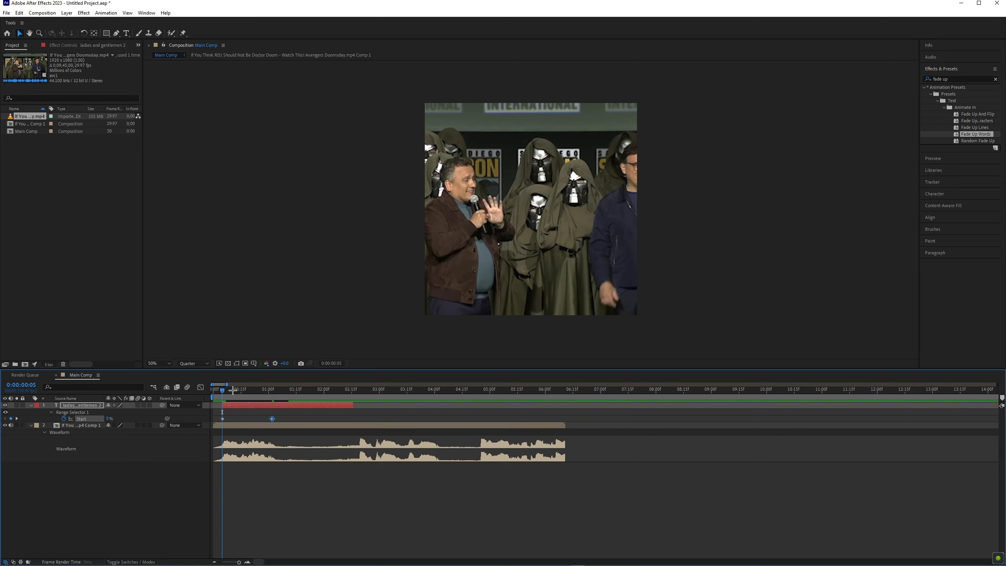
{"action": "key", "text": "space"}
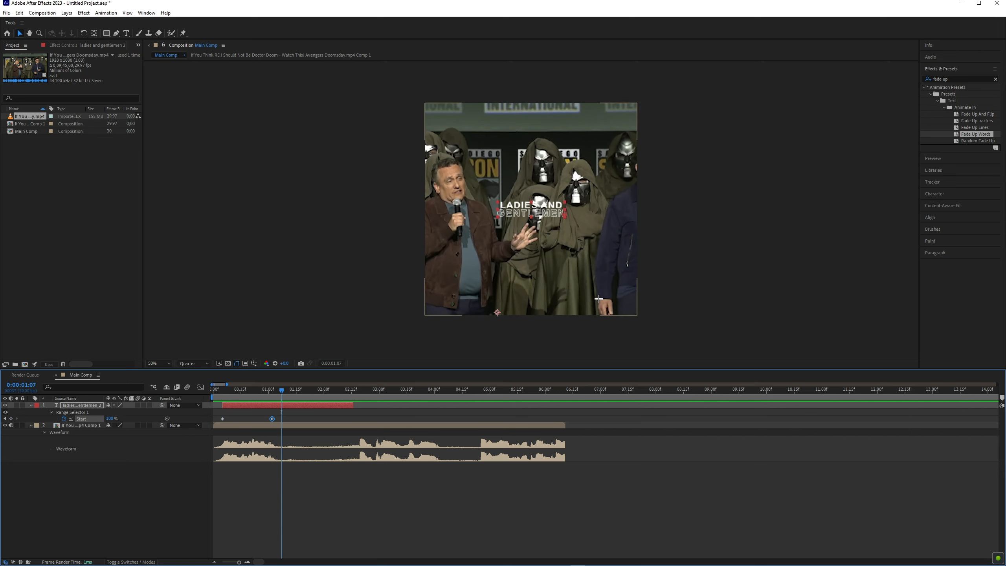
{"action": "left_click", "coordinate": [401, 405]}
{"action": "scroll", "coordinate": [517, 220], "scroll_direction": "up", "scroll_amount": 1}
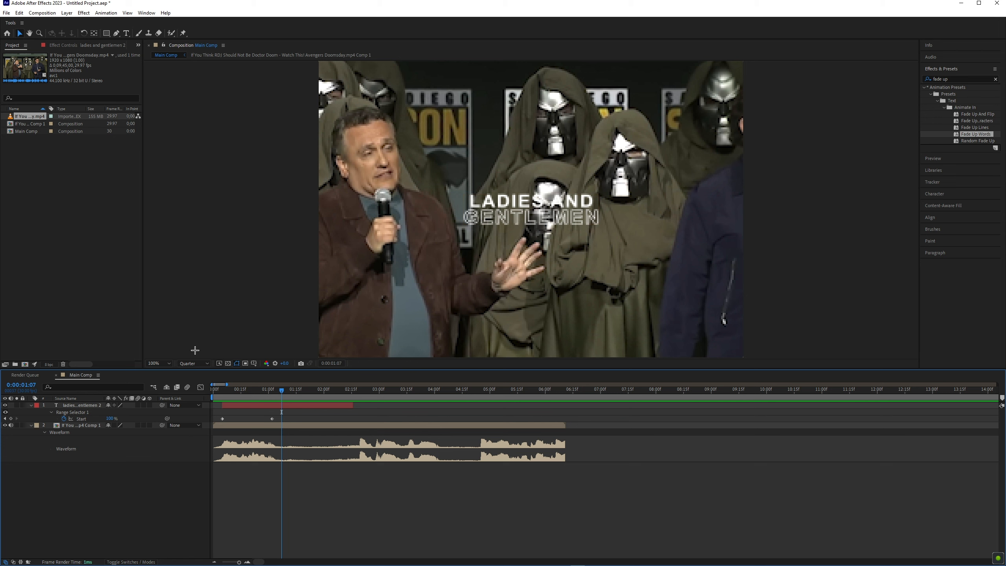
Preview the word fade at half resolution and inspect the finished caption up close
{"action": "left_click", "coordinate": [194, 363]}
{"action": "left_click", "coordinate": [190, 382]}
{"action": "left_click", "coordinate": [194, 363]}
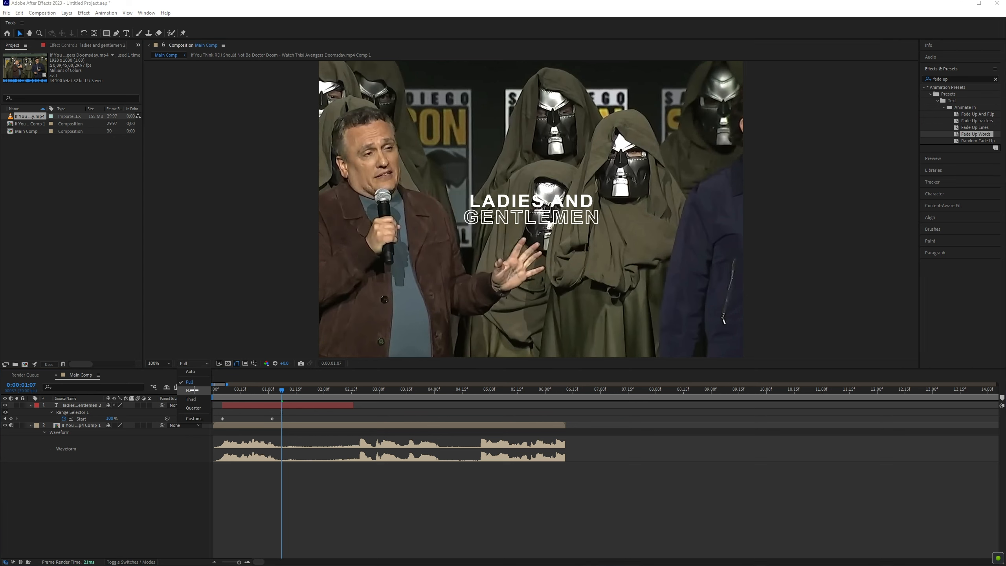
{"action": "left_click", "coordinate": [191, 390]}
{"action": "key", "text": "space"}
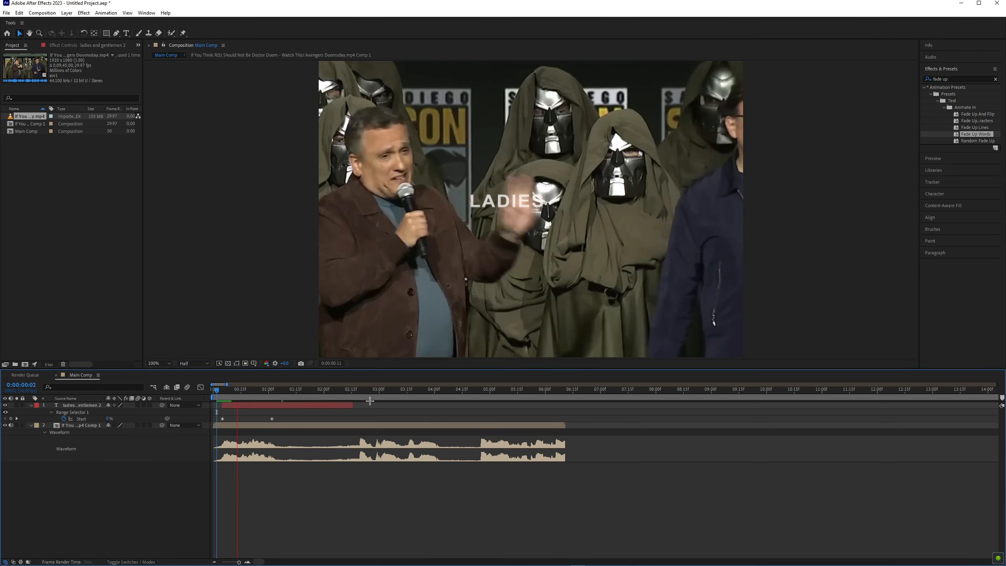
{"action": "key", "text": "space"}
{"action": "scroll", "coordinate": [528, 214], "scroll_direction": "up", "scroll_amount": 2}
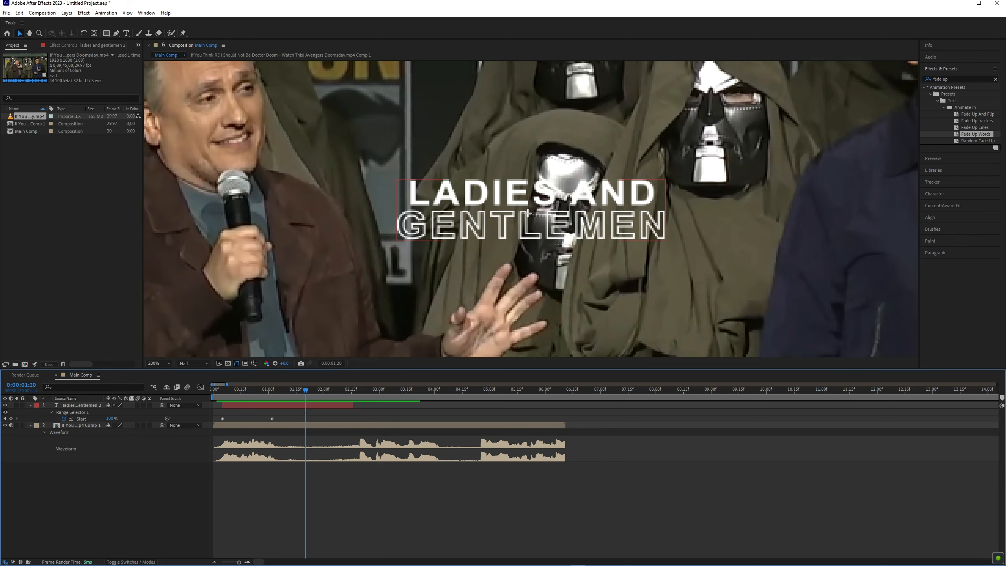
{"action": "scroll", "coordinate": [528, 214], "scroll_direction": "down", "scroll_amount": 2}
Fit the composition view up to 100% and set the preview resolution to Quarter
{"action": "left_click", "coordinate": [160, 363]}
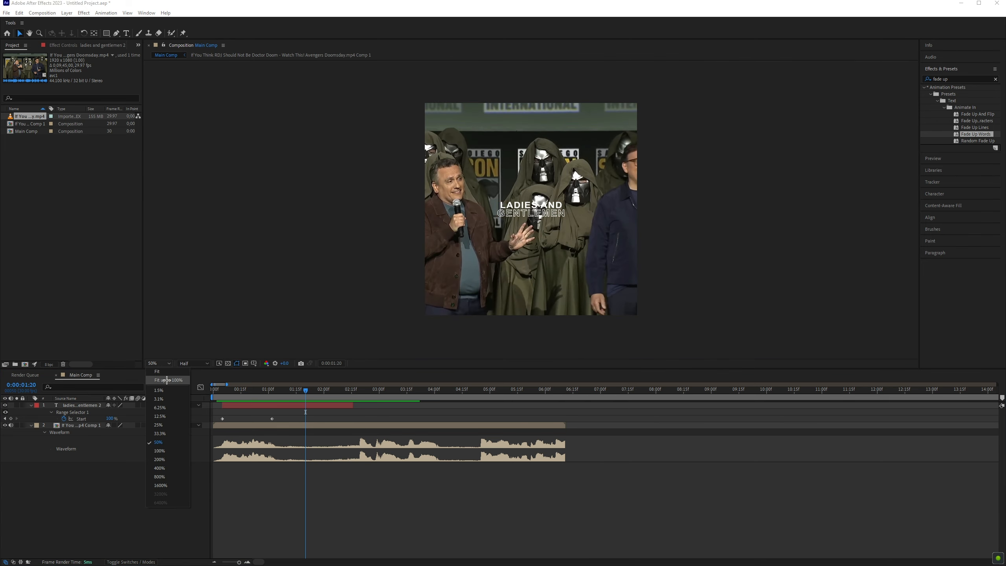
{"action": "left_click", "coordinate": [166, 379]}
{"action": "left_click", "coordinate": [193, 363]}
{"action": "left_click", "coordinate": [194, 407]}
Apply the Fade Out Slow text preset to the caption layer starting at 0:00:01:02
{"action": "left_click", "coordinate": [222, 393]}
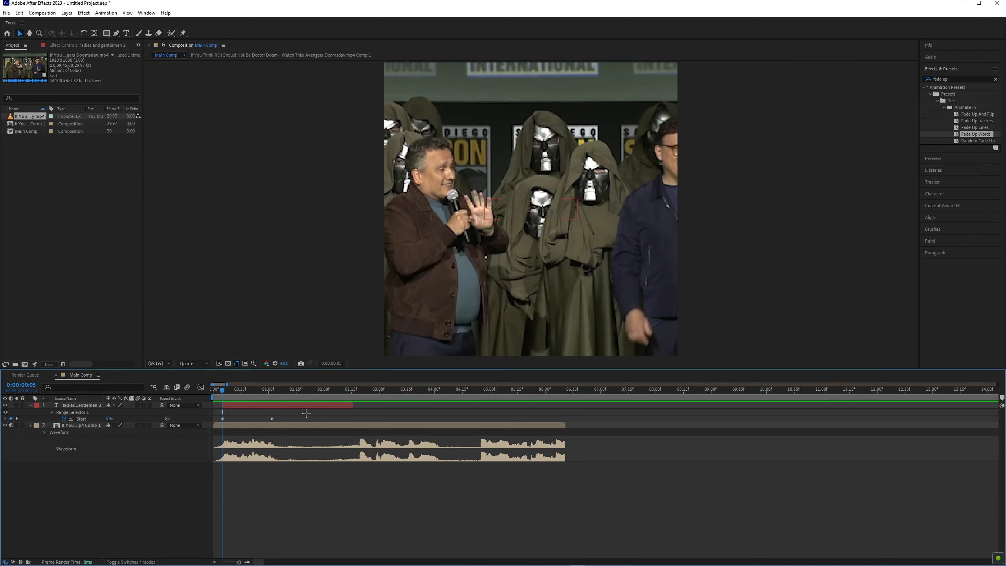
{"action": "left_click_drag", "start_coordinate": [266, 391], "coordinate": [272, 391]}
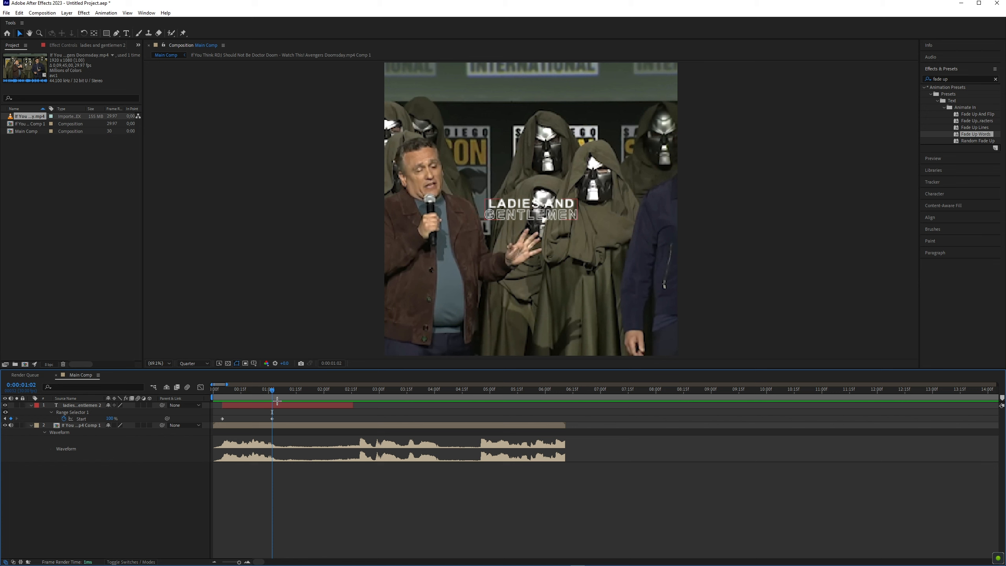
{"action": "left_click", "coordinate": [277, 402]}
{"action": "key", "text": "ctrl+5"}
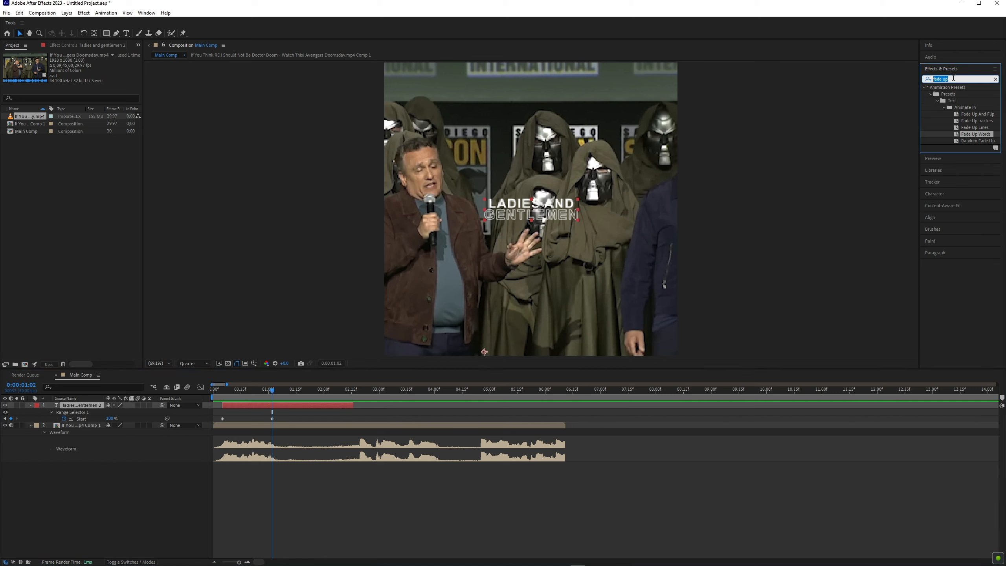
{"action": "type", "text": "fade out"}
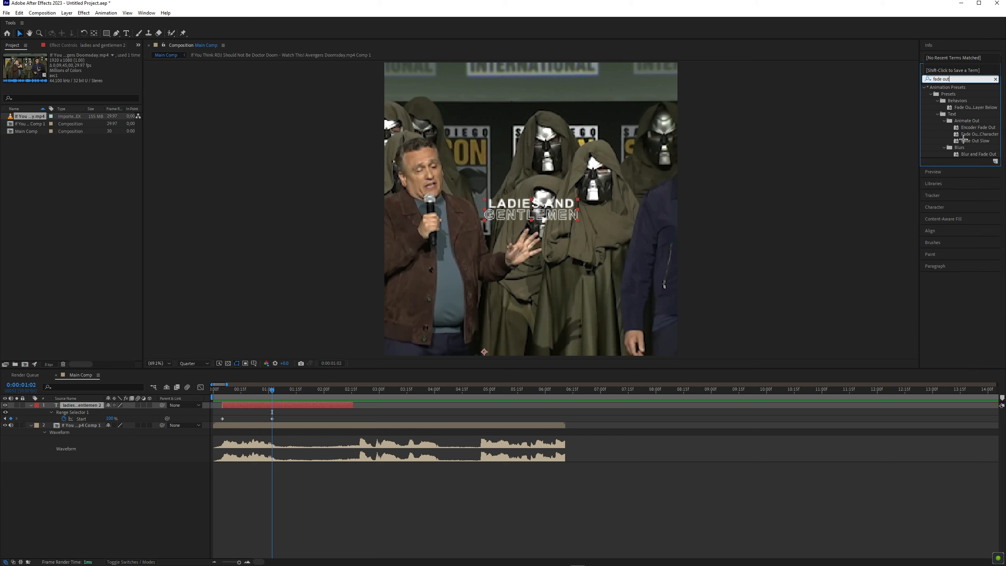
{"action": "left_click_drag", "start_coordinate": [974, 141], "coordinate": [288, 413]}
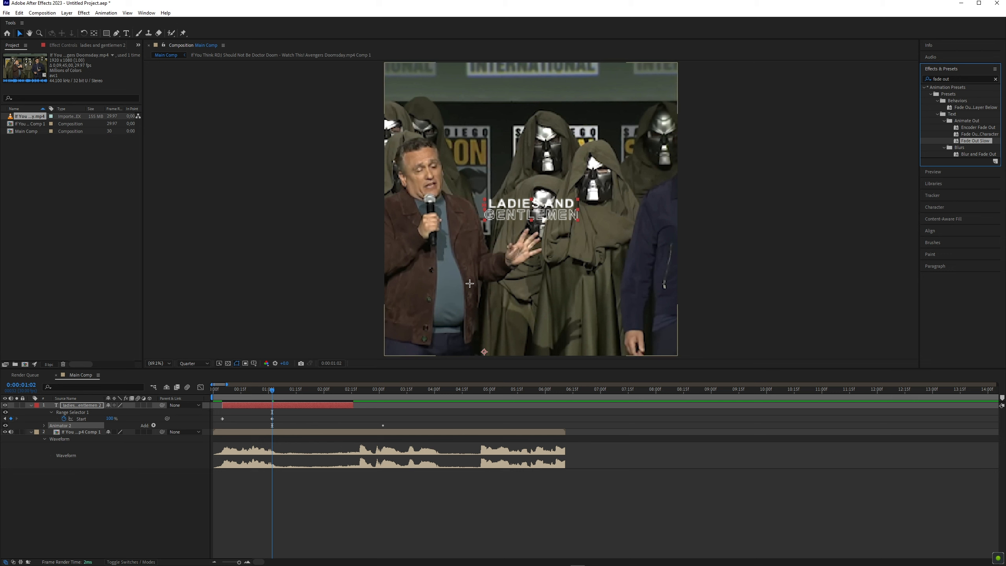
Reveal the caption's keyframes and move the last Range Selector Offset keyframe to the layer's end at about 0:00:02:16
{"action": "left_click", "coordinate": [294, 405]}
{"action": "key", "text": "u"}
{"action": "key", "text": "u"}
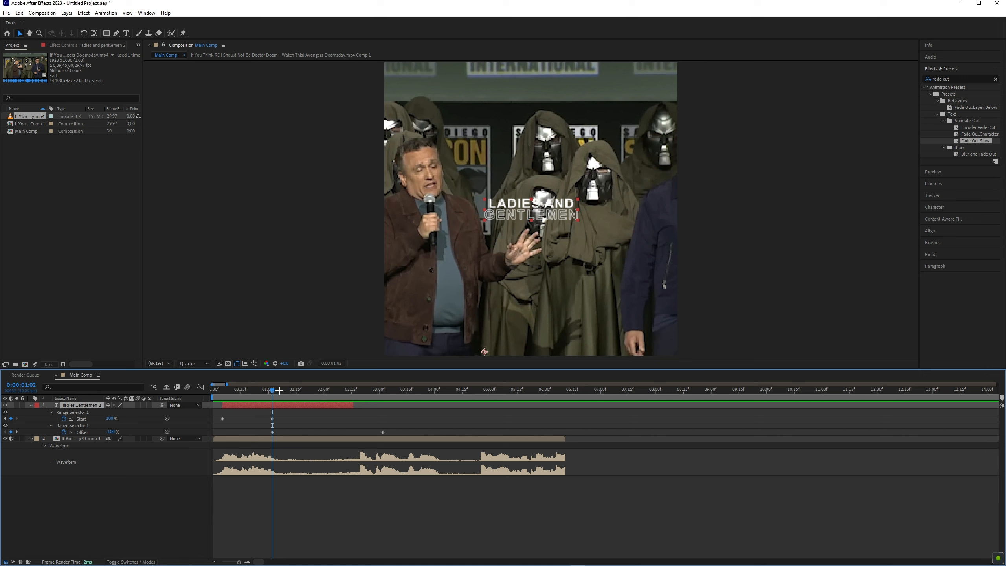
{"action": "left_click_drag", "start_coordinate": [272, 389], "coordinate": [351, 389]}
{"action": "left_click_drag", "start_coordinate": [383, 431], "coordinate": [353, 439]}
{"action": "left_click", "coordinate": [343, 412]}
Play back the caption's fade-in and fade-out from 0:00:00:05, checking it at half resolution
{"action": "left_click_drag", "start_coordinate": [302, 390], "coordinate": [241, 398]}
{"action": "key", "text": "j"}
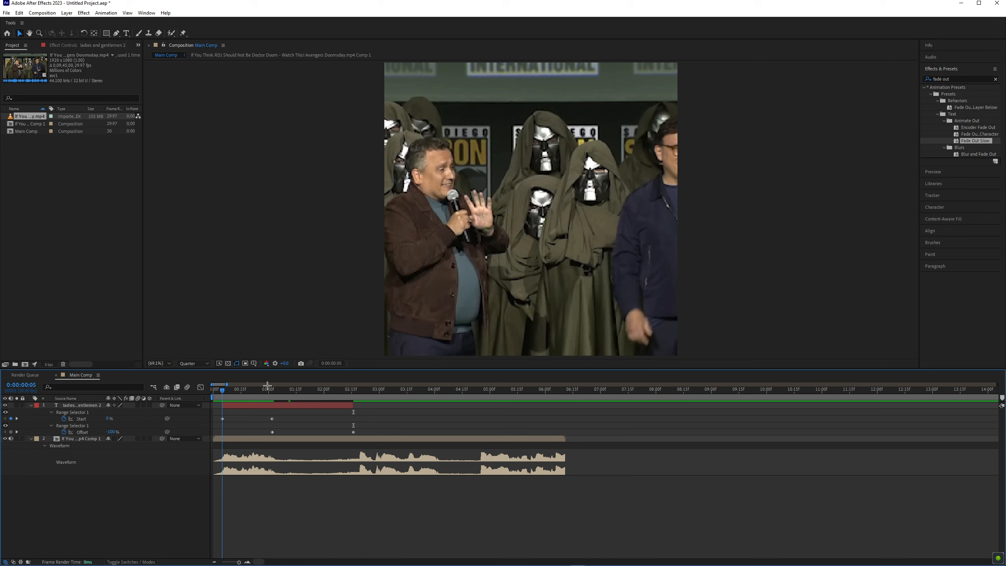
{"action": "key", "text": "space"}
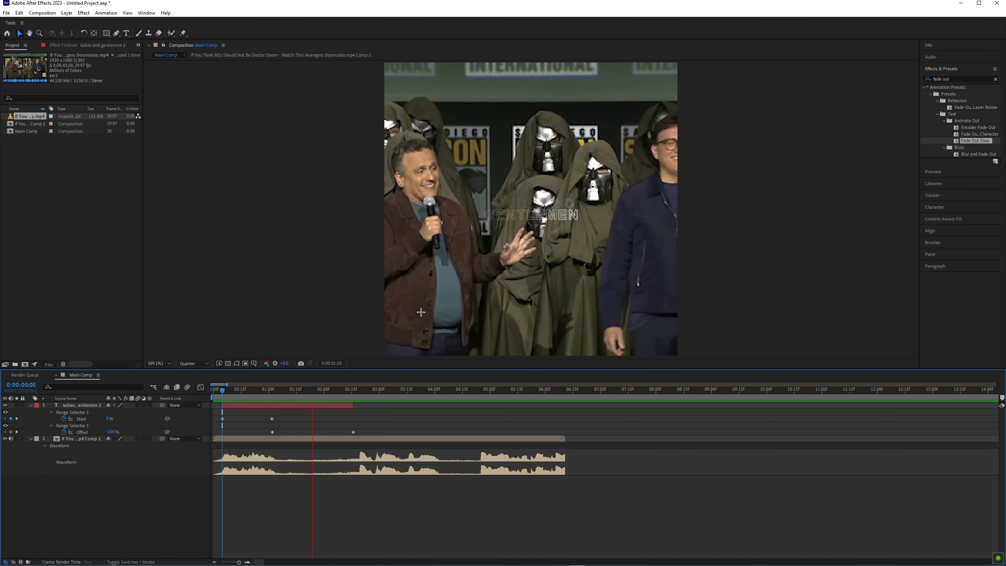
{"action": "left_click", "coordinate": [193, 363]}
{"action": "left_click", "coordinate": [194, 390]}
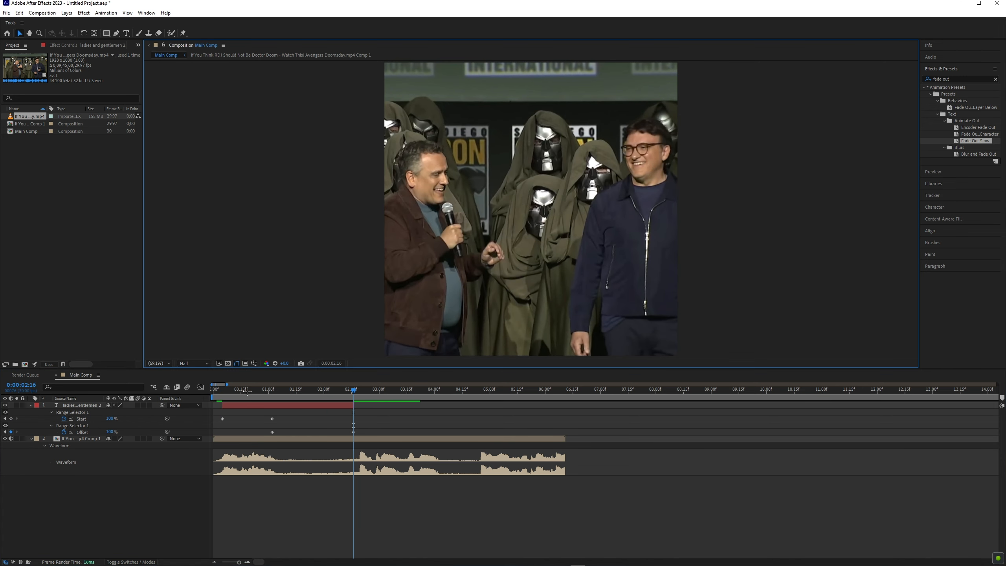
{"action": "left_click", "coordinate": [222, 394]}
{"action": "key", "text": "space"}
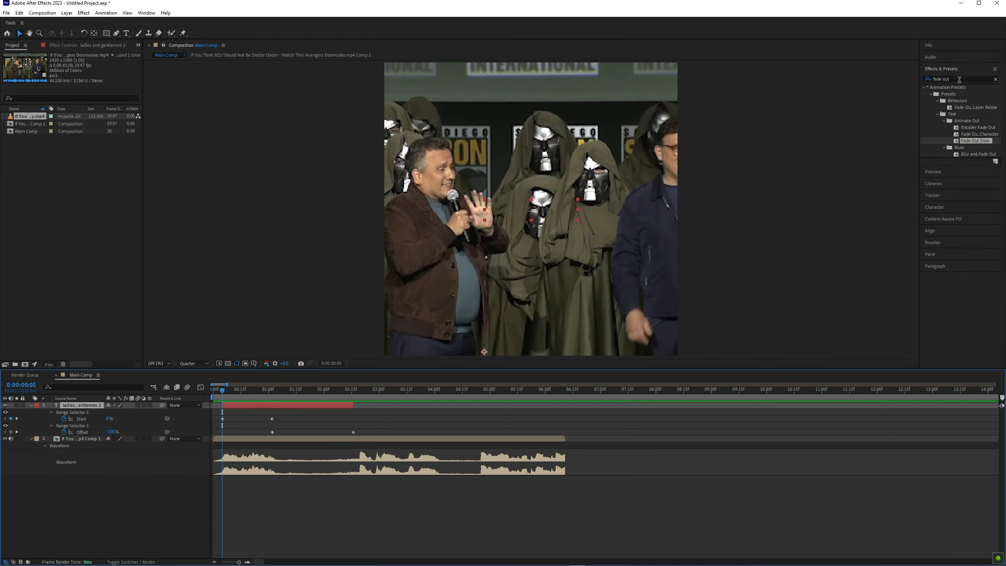
Apply the Increase Tracking text preset to the caption layer at 0:00:00:05 and play it back
{"action": "double_click", "coordinate": [941, 80]}
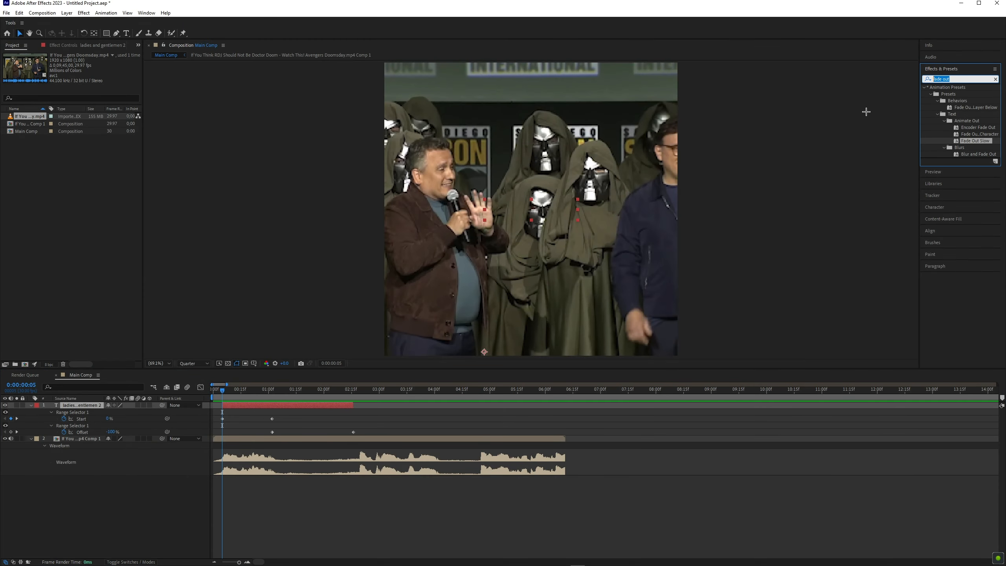
{"action": "type", "text": "incre"}
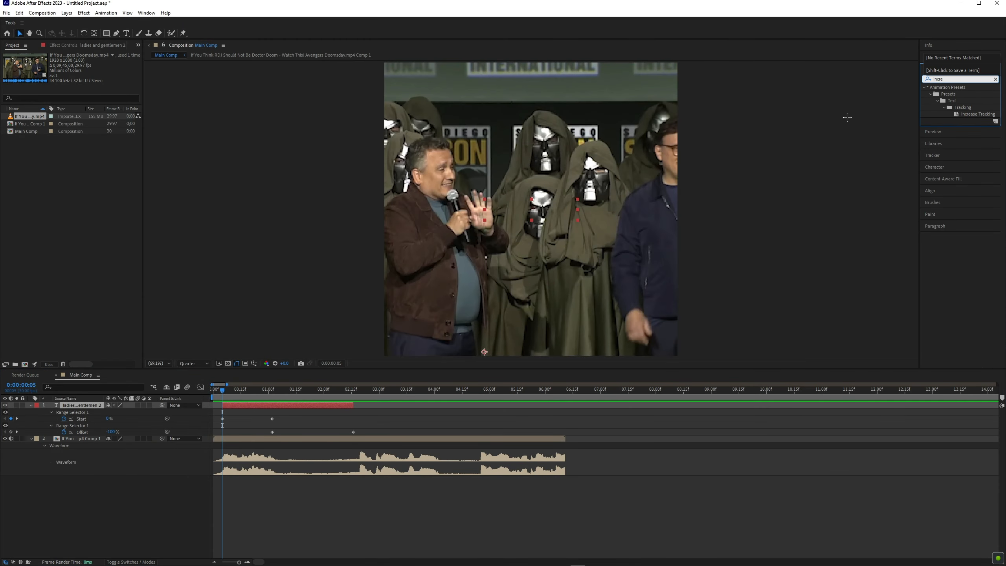
{"action": "left_click_drag", "start_coordinate": [970, 113], "coordinate": [898, 117]}
{"action": "left_click_drag", "start_coordinate": [667, 209], "coordinate": [227, 408]}
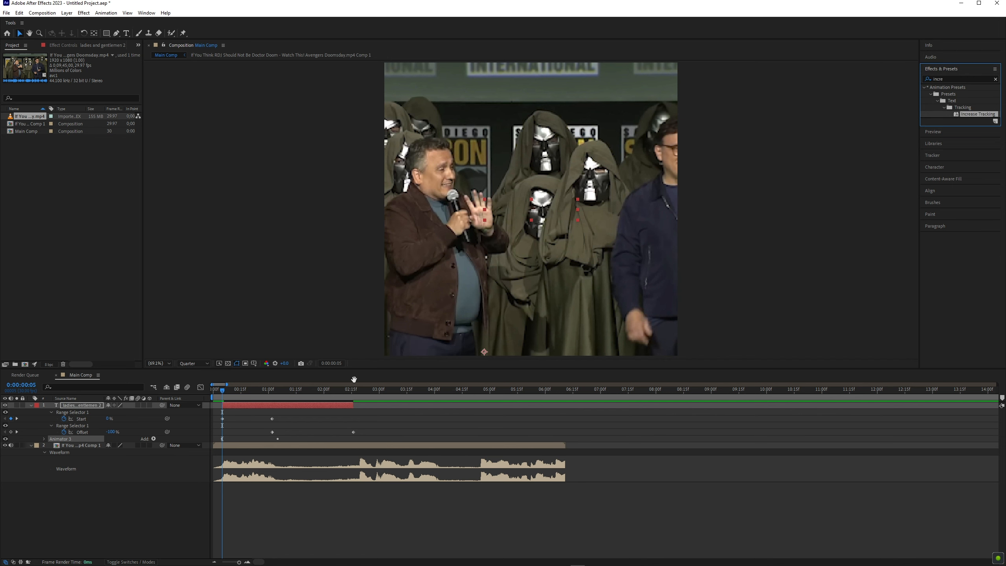
{"action": "key", "text": "space"}
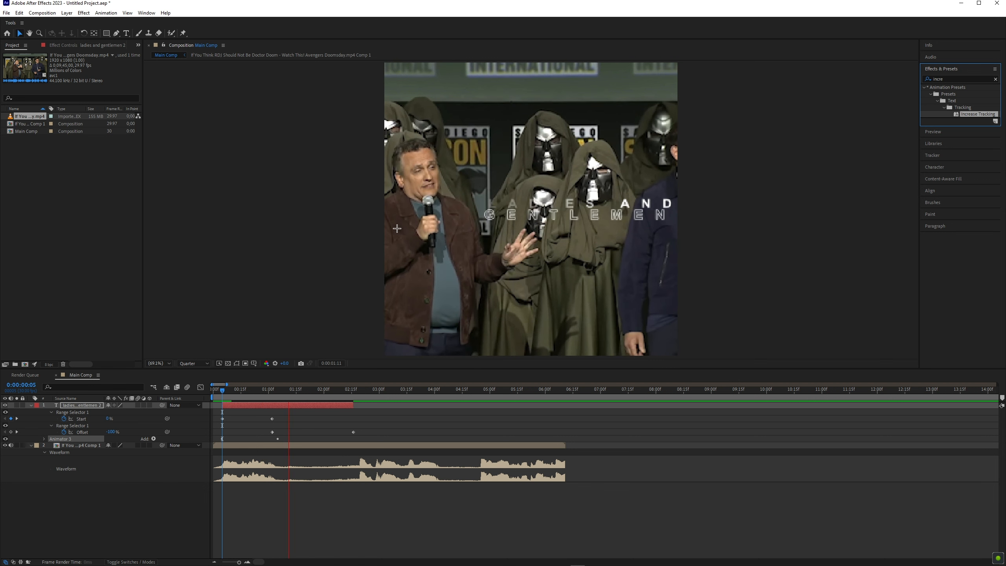
Reveal the caption's keyframes and move the last Tracking Amount keyframe to the layer's end at 0:00:02:16
{"action": "left_click", "coordinate": [220, 392]}
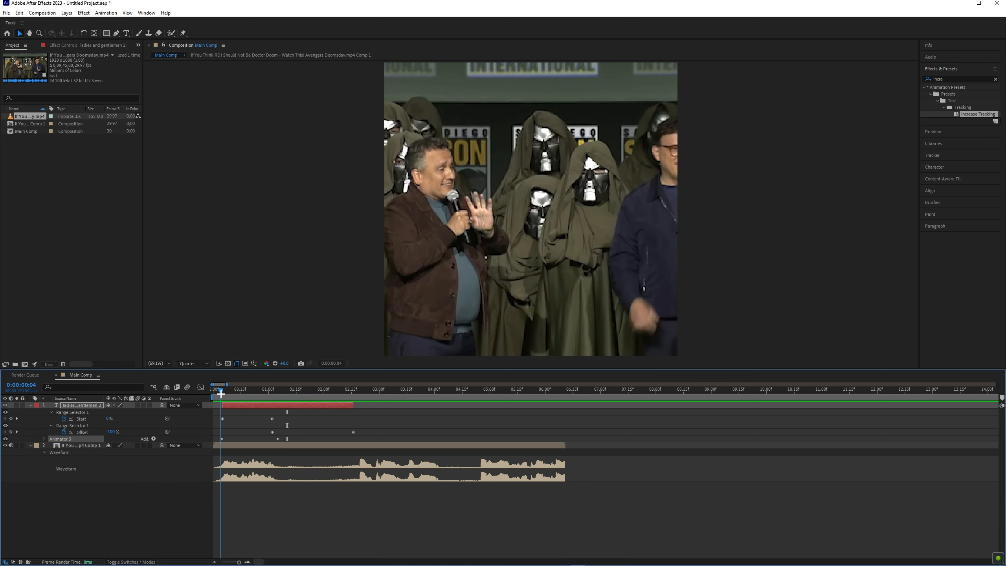
{"action": "left_click_drag", "start_coordinate": [221, 392], "coordinate": [223, 392]}
{"action": "key", "text": "u"}
{"action": "key", "text": "u"}
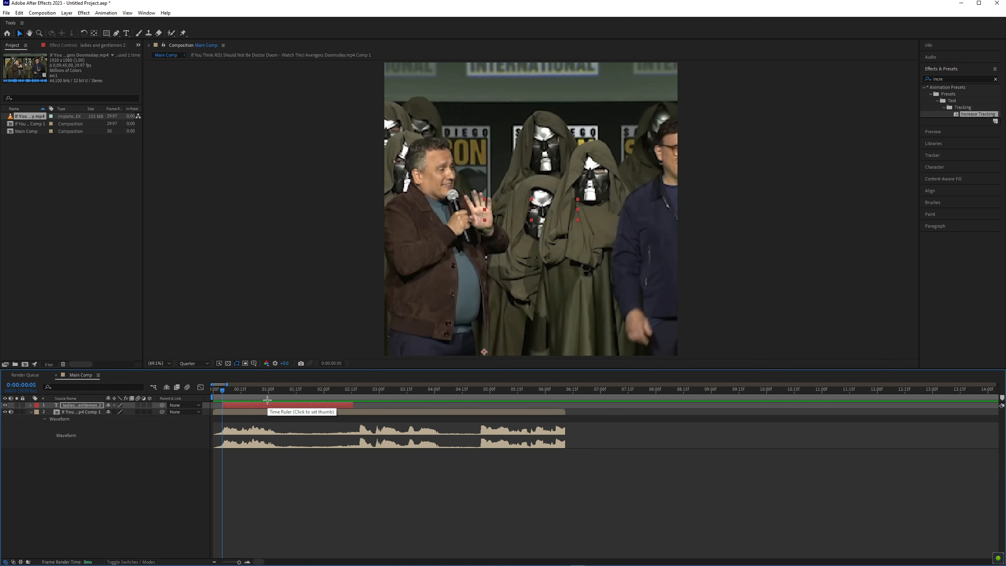
{"action": "left_click", "coordinate": [270, 391]}
{"action": "left_click_drag", "start_coordinate": [292, 395], "coordinate": [353, 395]}
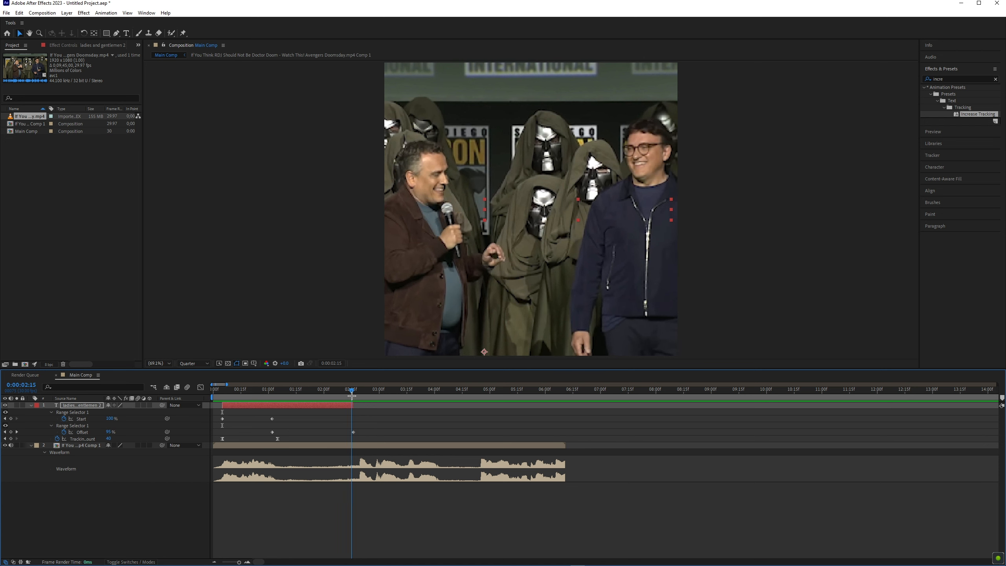
{"action": "left_click_drag", "start_coordinate": [216, 435], "coordinate": [282, 440]}
{"action": "left_click", "coordinate": [270, 437]}
{"action": "left_click_drag", "start_coordinate": [214, 434], "coordinate": [353, 439]}
{"action": "left_click", "coordinate": [371, 433]}
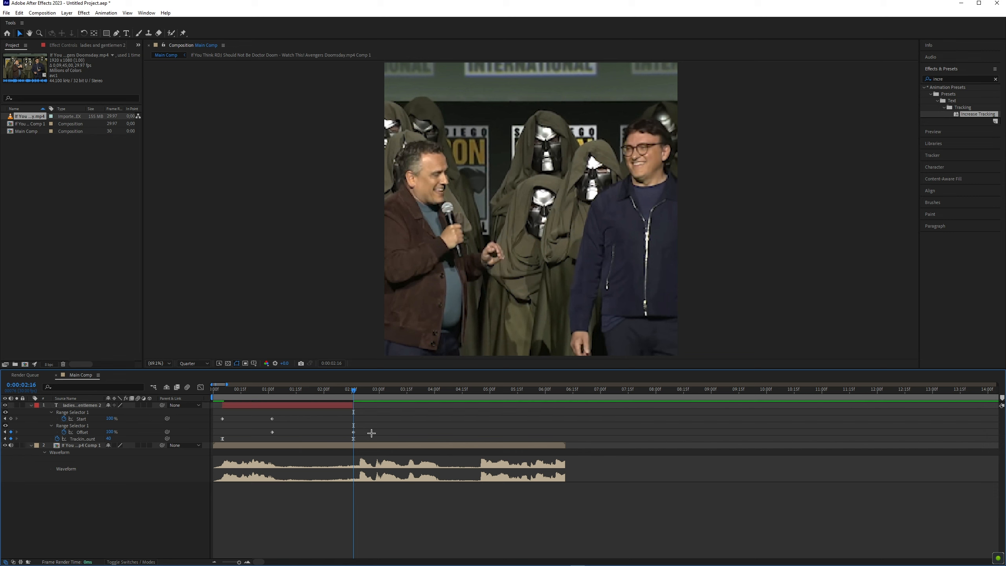
Convert both Tracking Amount keyframes from eased to linear
{"action": "left_click_drag", "start_coordinate": [214, 434], "coordinate": [317, 439]}
{"action": "left_click", "coordinate": [218, 434]}
{"action": "left_click_drag", "start_coordinate": [219, 434], "coordinate": [280, 444]}
{"action": "left_click_drag", "start_coordinate": [362, 437], "coordinate": [218, 438]}
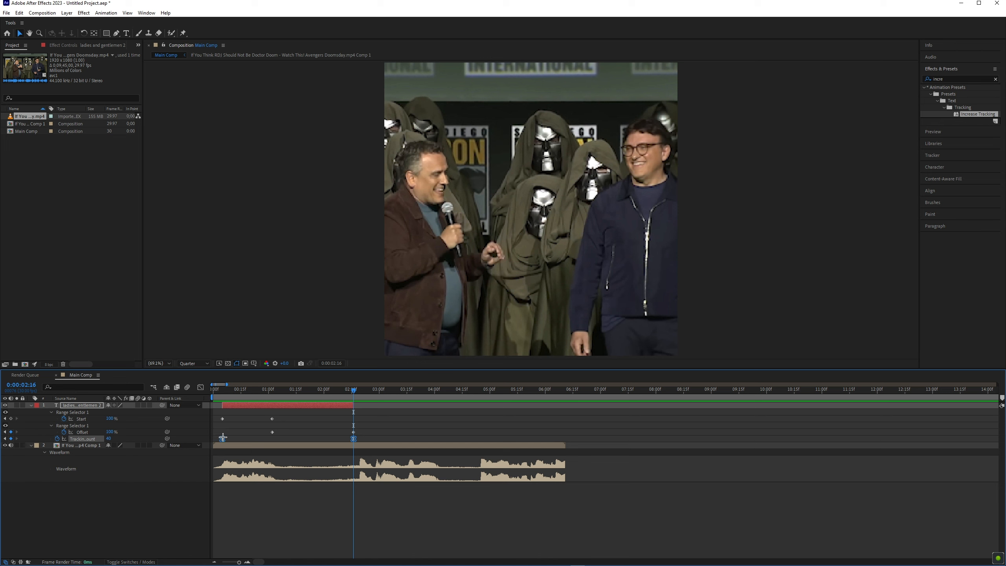
{"action": "left_click", "coordinate": [365, 440]}
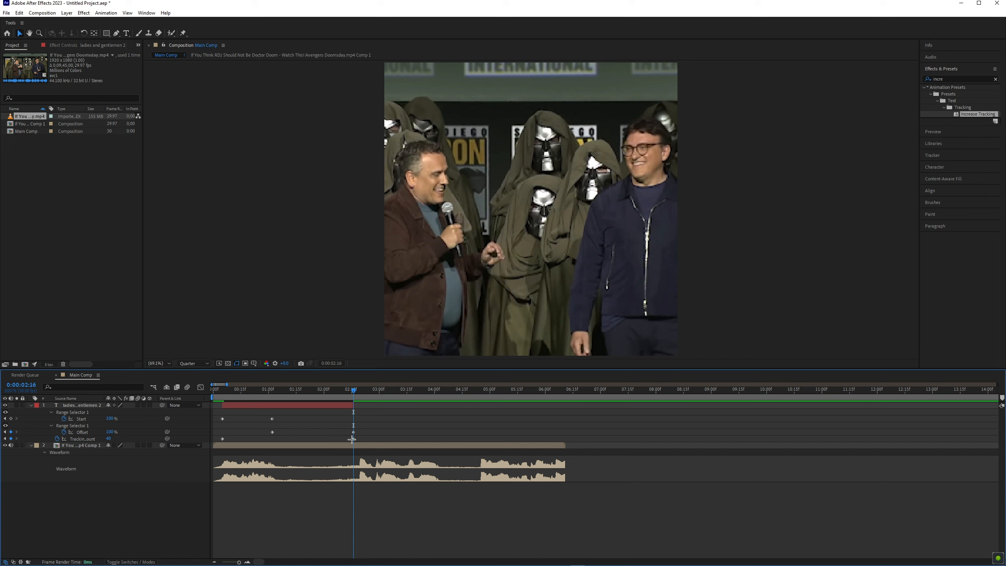
Set the Tracking Amount to 4 at the last keyframe
{"action": "left_click", "coordinate": [353, 438]}
{"action": "left_click", "coordinate": [109, 438]}
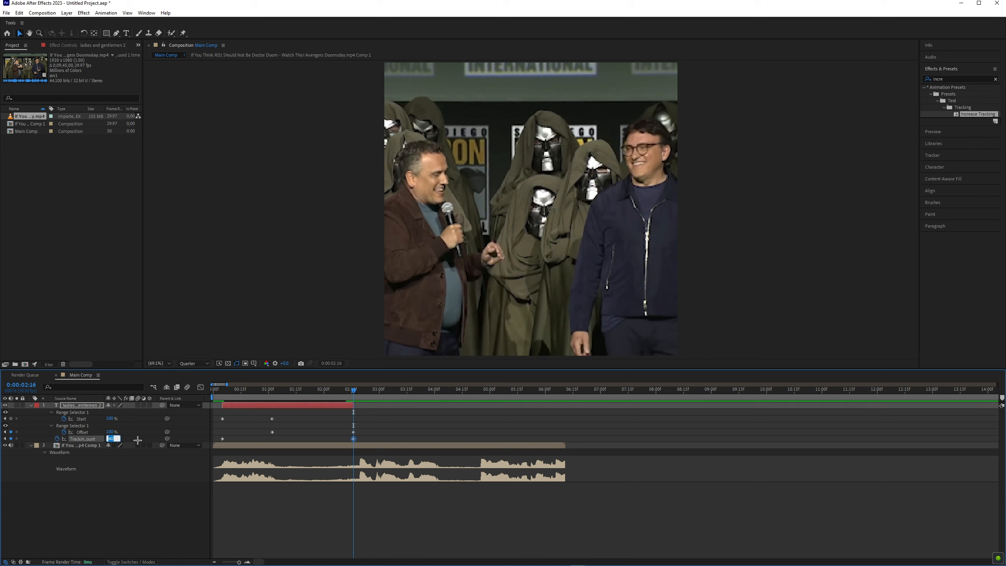
{"action": "type", "text": "4"}
{"action": "key", "text": "Return"}
Play back the caption's reduced tracking animation from 0:00:00:05
{"action": "left_click", "coordinate": [221, 392]}
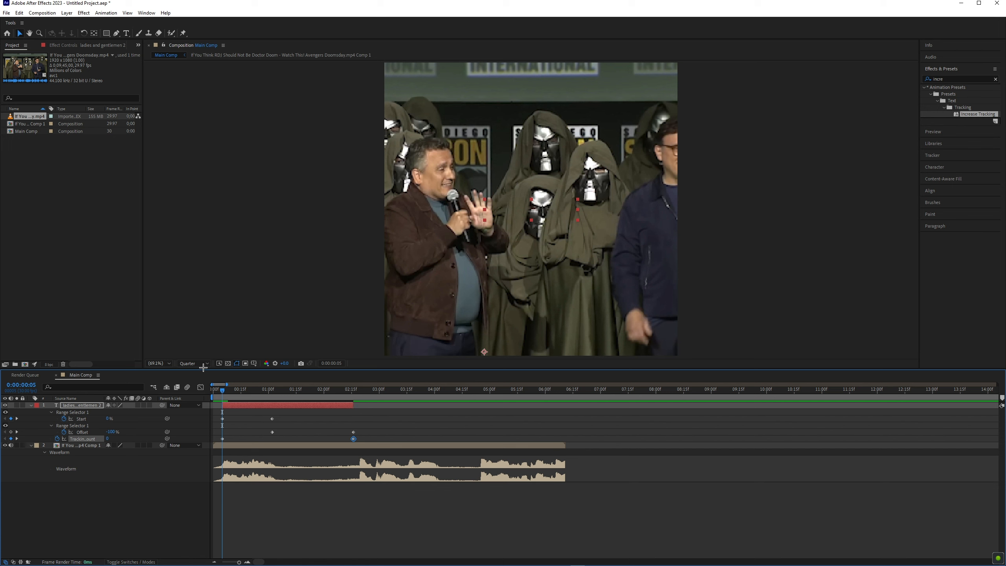
{"action": "key", "text": "space"}
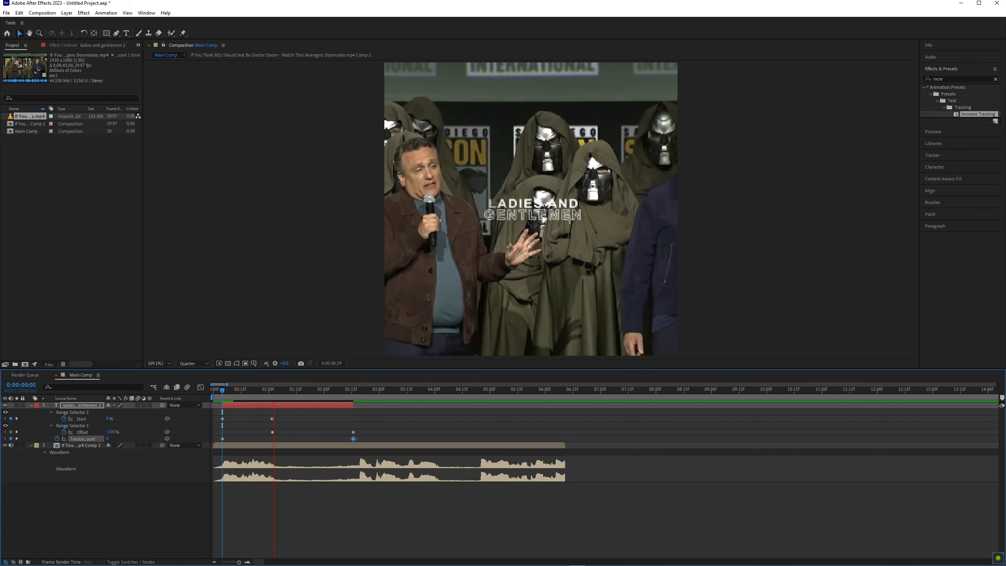
{"action": "left_click", "coordinate": [220, 389]}
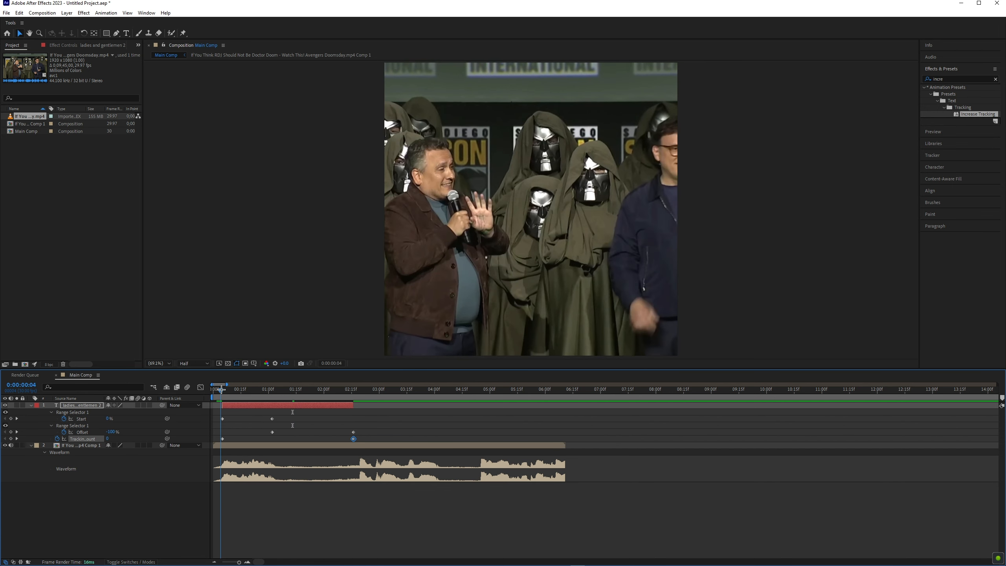
{"action": "left_click", "coordinate": [222, 390]}
{"action": "key", "text": "space"}
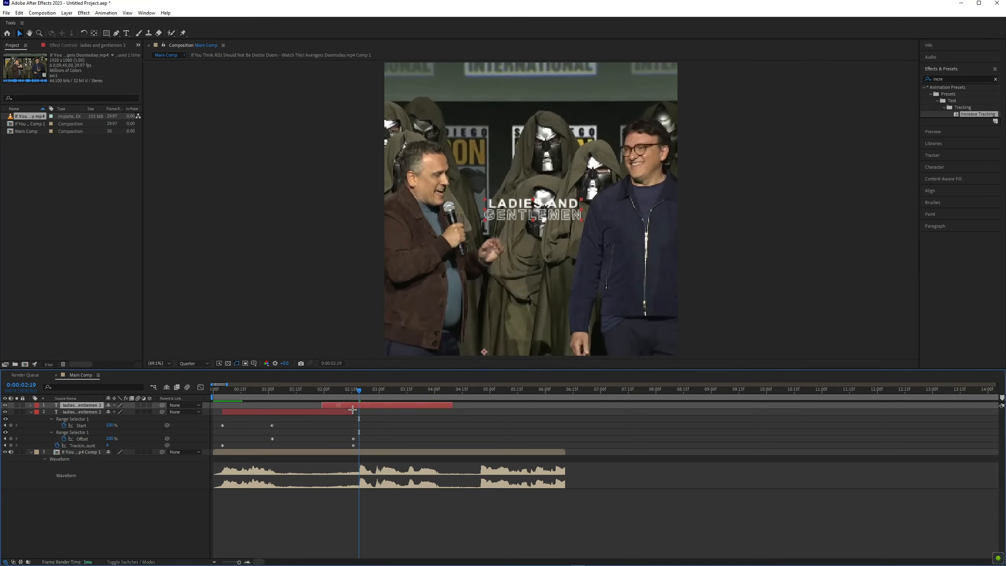
Shift the duplicated caption layer to start at 0:00:02:19 and play it back
{"action": "left_click_drag", "start_coordinate": [353, 410], "coordinate": [375, 411]}
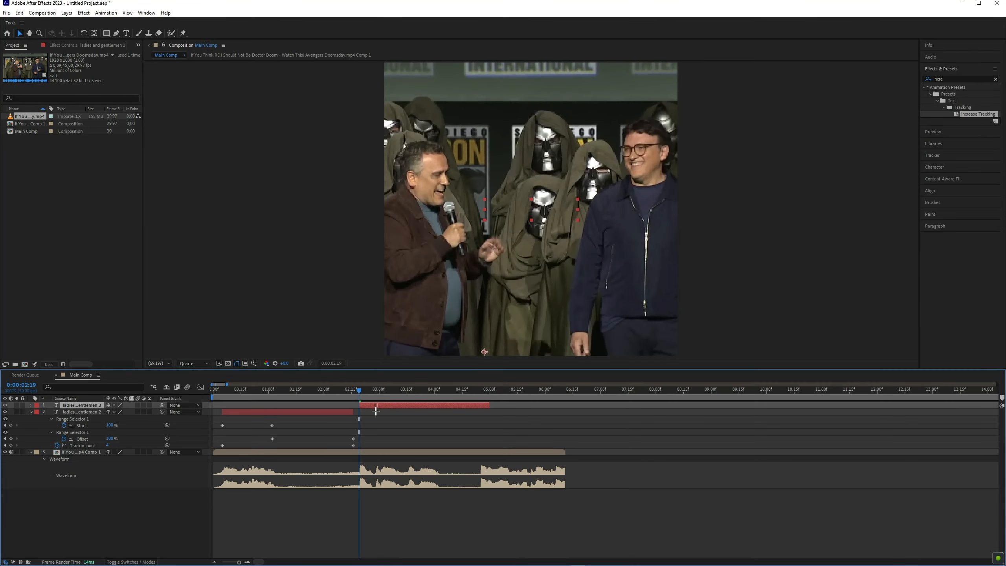
{"action": "key", "text": "space"}
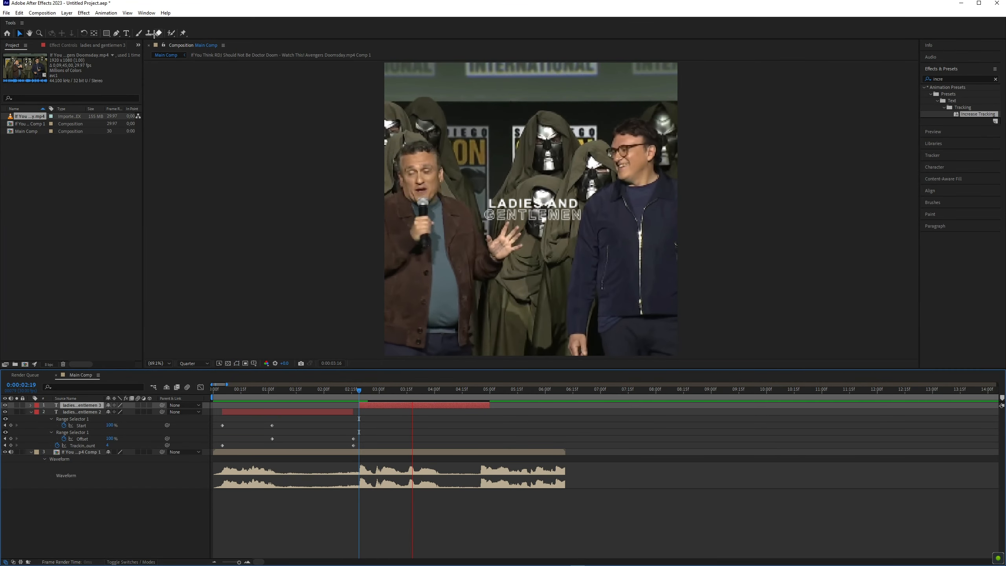
Replace the duplicate's text with "as proof of the..." on two lines and raise the second line's baseline to sit just below the first
{"action": "left_click", "coordinate": [126, 33]}
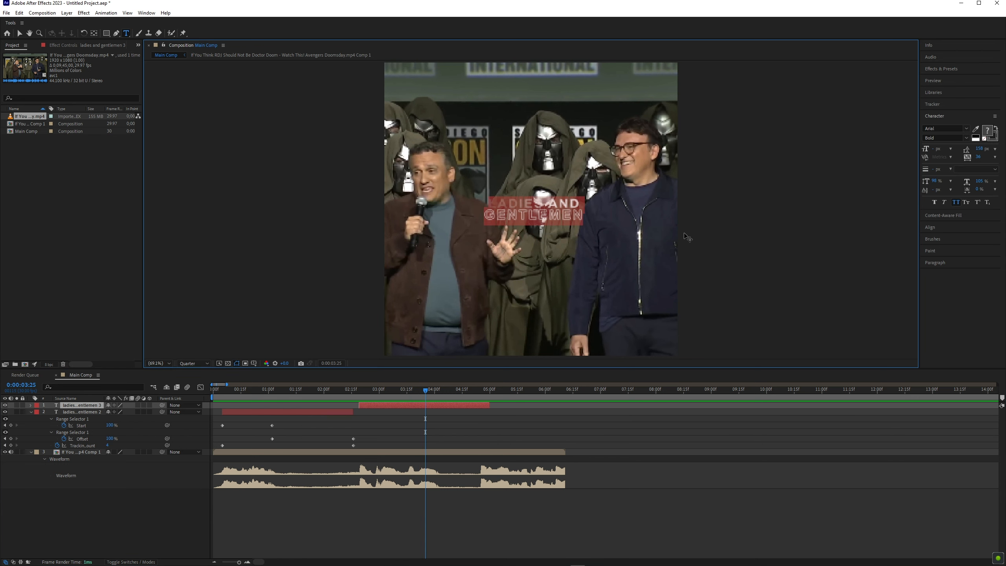
{"action": "type", "text": "as"}
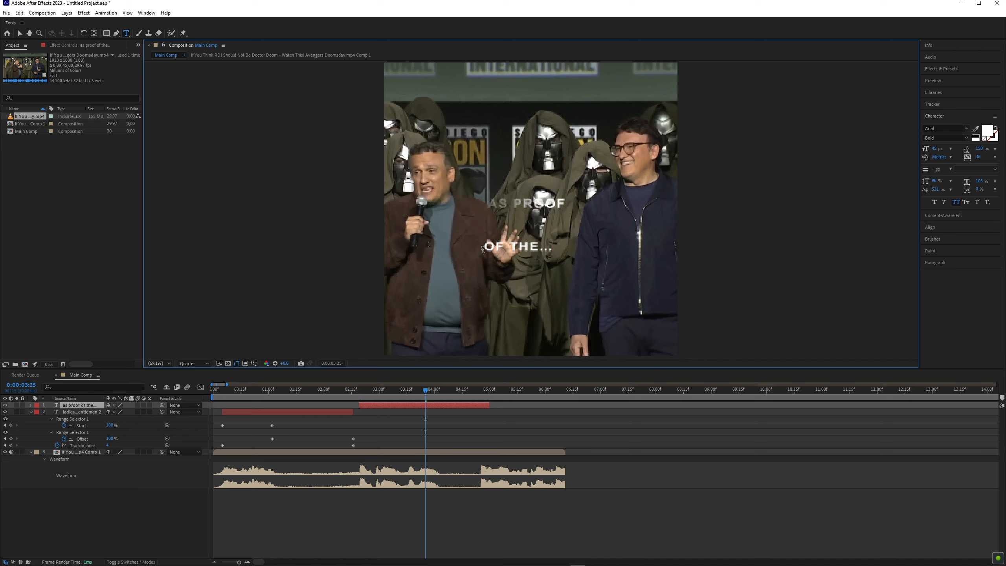
{"action": "left_click_drag", "start_coordinate": [482, 250], "coordinate": [592, 245]}
{"action": "left_click", "coordinate": [935, 189]}
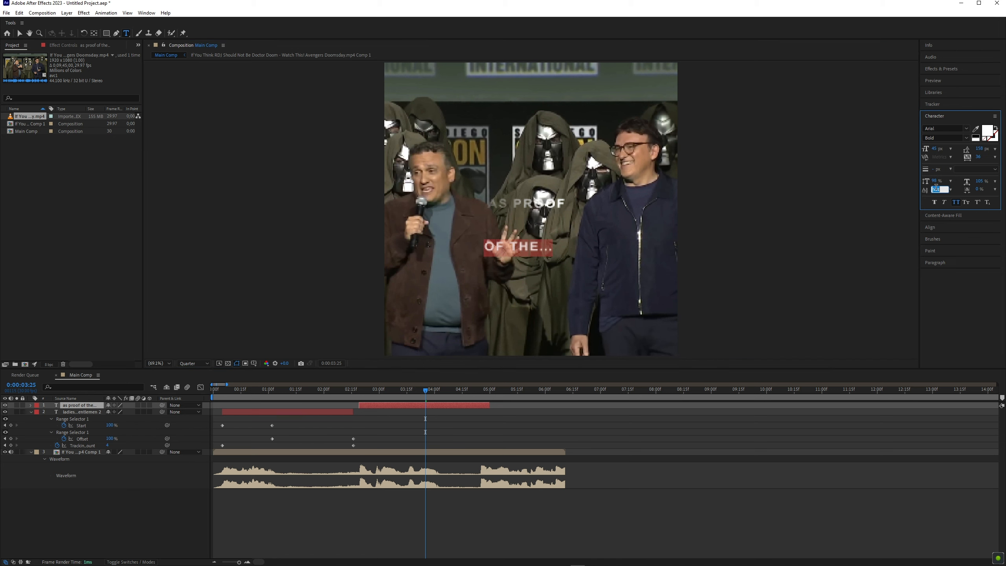
{"action": "left_click_drag", "start_coordinate": [943, 183], "coordinate": [988, 190]}
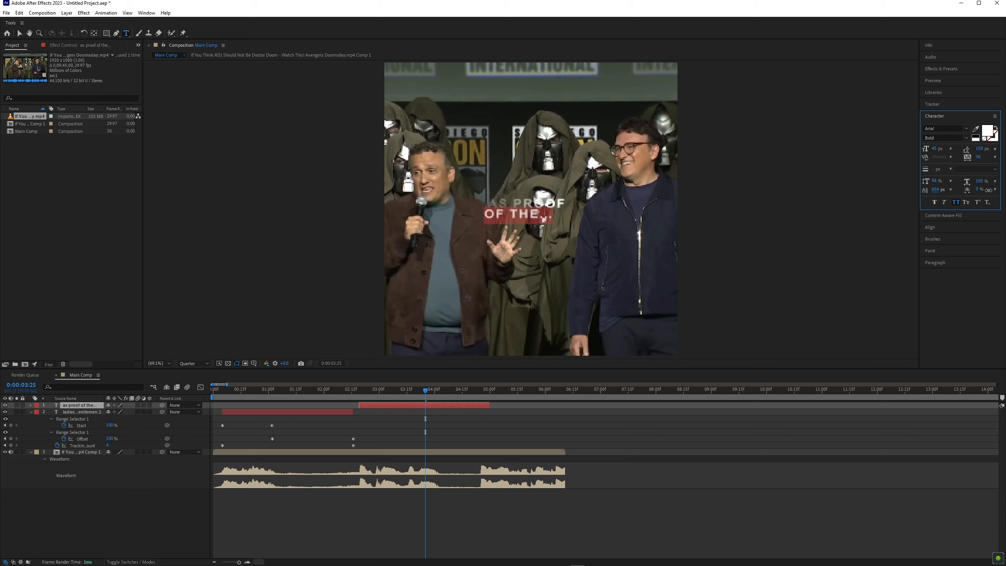
Center the "as proof of the..." caption horizontally and vertically in the composition
{"action": "scroll", "coordinate": [777, 183], "scroll_direction": "up", "scroll_amount": 1}
{"action": "left_click", "coordinate": [462, 216]}
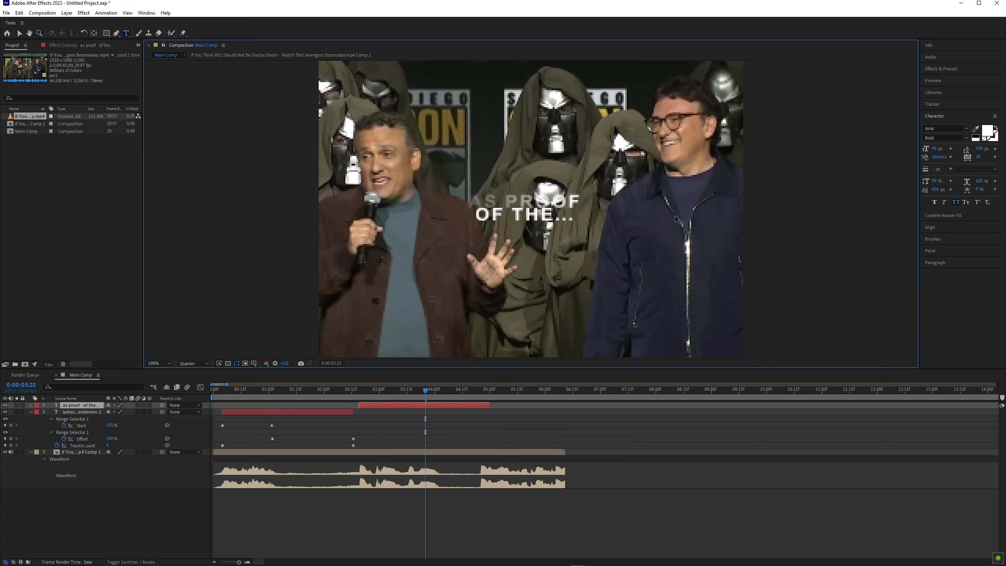
{"action": "left_click", "coordinate": [937, 227]}
{"action": "left_click", "coordinate": [940, 159]}
{"action": "left_click", "coordinate": [981, 159]}
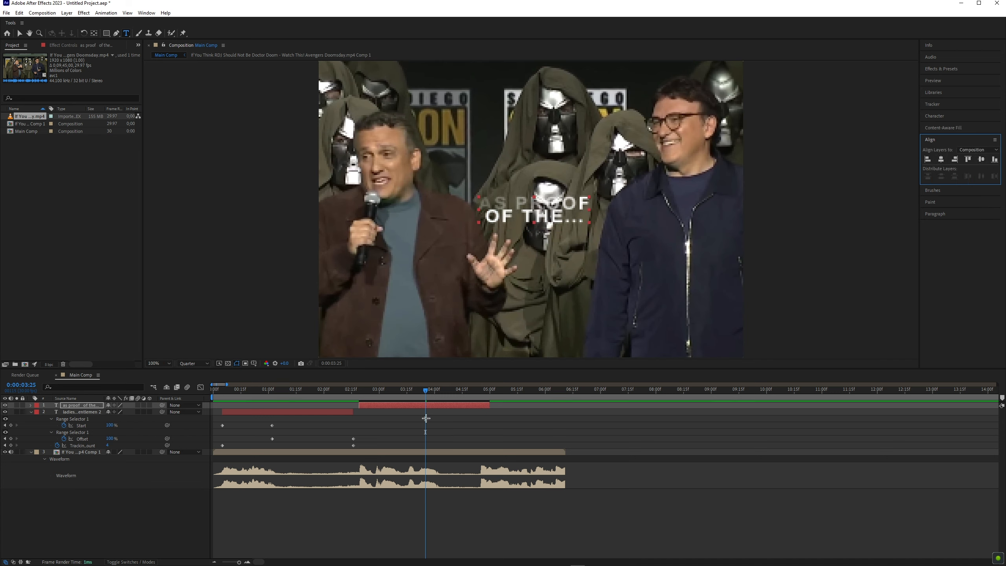
Retime the second caption so its fade-in ends around 0:00:04:02 and its layer and final keyframes end around 0:00:04:24
{"action": "left_click", "coordinate": [357, 392]}
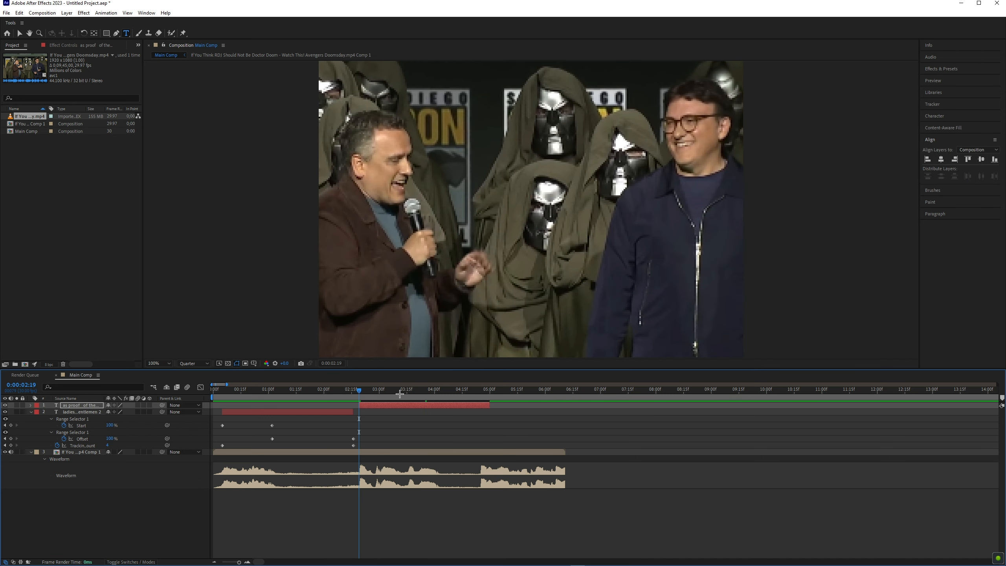
{"action": "left_click", "coordinate": [358, 392]}
{"action": "key", "text": "u"}
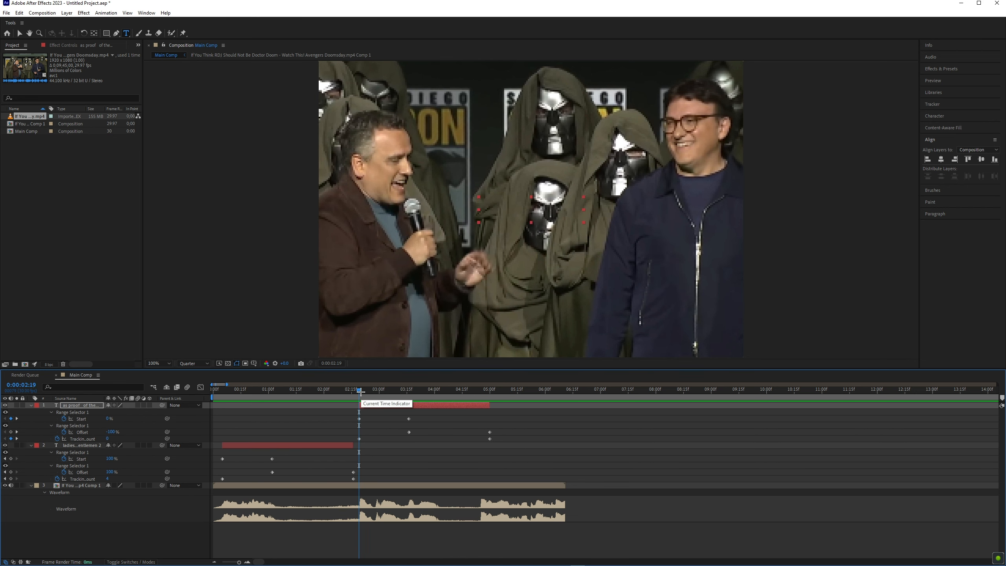
{"action": "left_click_drag", "start_coordinate": [358, 391], "coordinate": [479, 432]}
{"action": "left_click", "coordinate": [479, 415]}
{"action": "left_click", "coordinate": [480, 393]}
{"action": "left_click_drag", "start_coordinate": [402, 394], "coordinate": [435, 393]}
Color the caption's second line, "of the...", pure red (FF0000)
{"action": "left_click_drag", "start_coordinate": [484, 221], "coordinate": [587, 219]}
{"action": "left_click", "coordinate": [939, 115]}
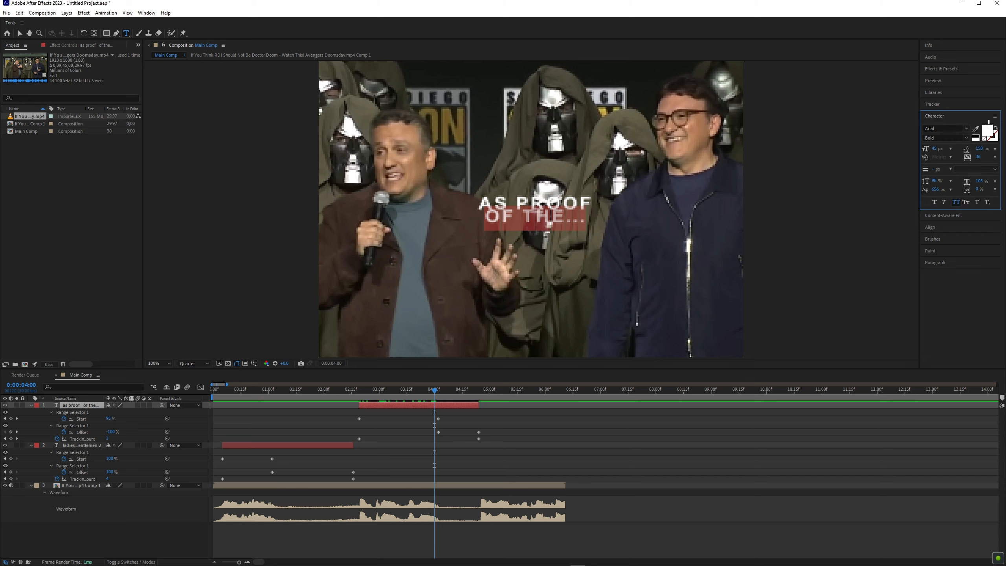
{"action": "left_click", "coordinate": [993, 126]}
{"action": "left_click", "coordinate": [194, 222]}
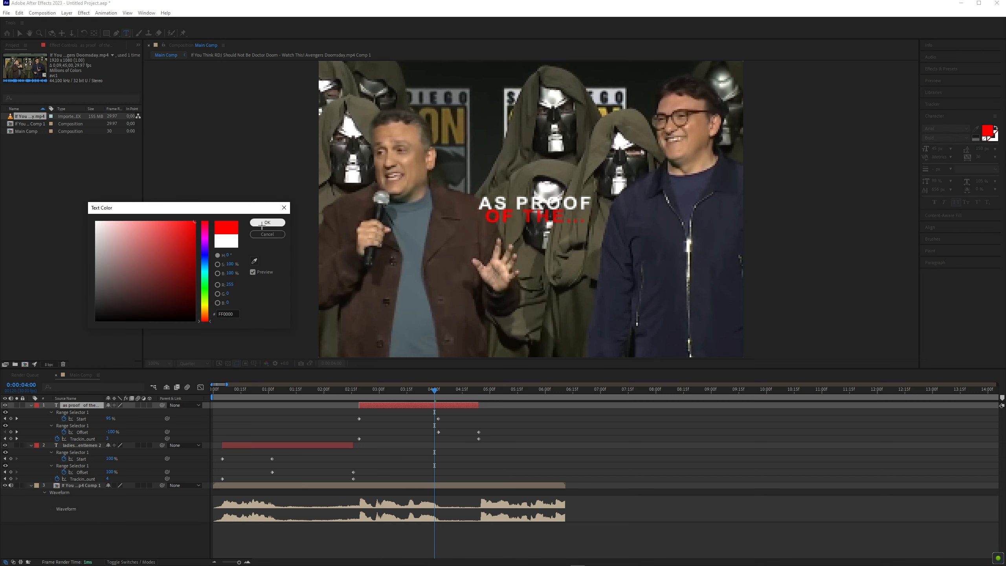
{"action": "left_click", "coordinate": [266, 221]}
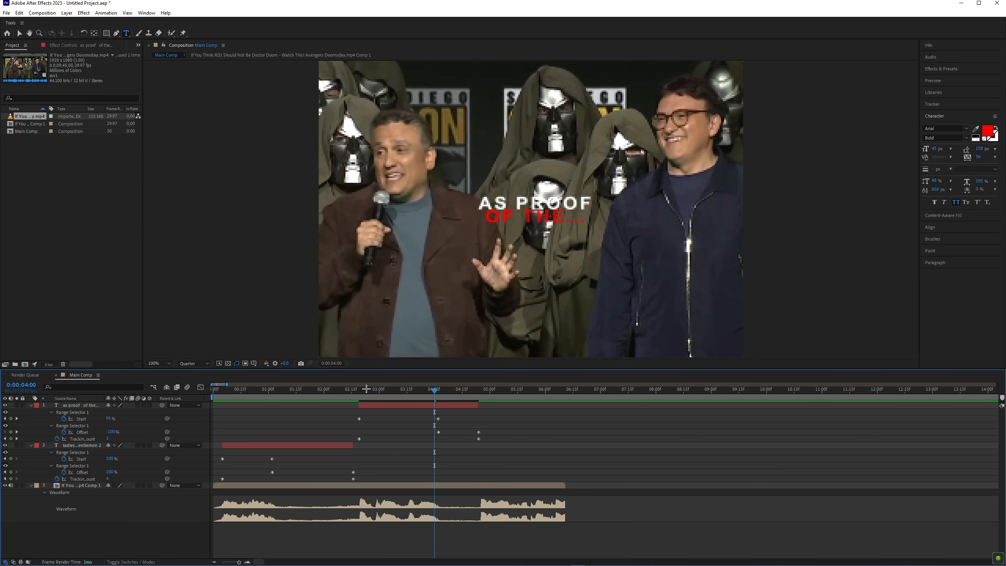
Play back the red-accented second caption from 0:00:02:19
{"action": "left_click", "coordinate": [361, 391]}
{"action": "left_click_drag", "start_coordinate": [361, 391], "coordinate": [358, 392]}
{"action": "key", "text": "comma"}
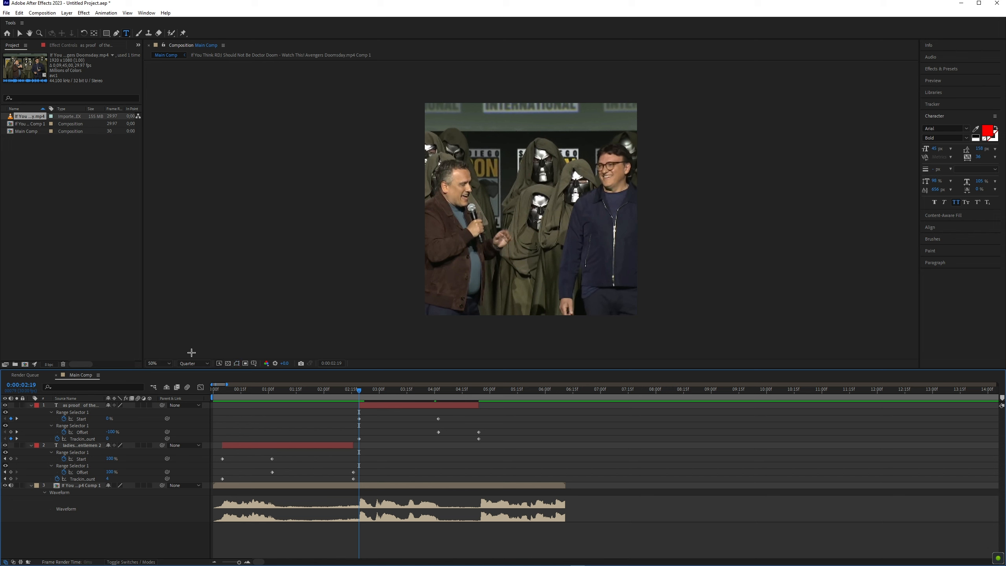
{"action": "key", "text": "space"}
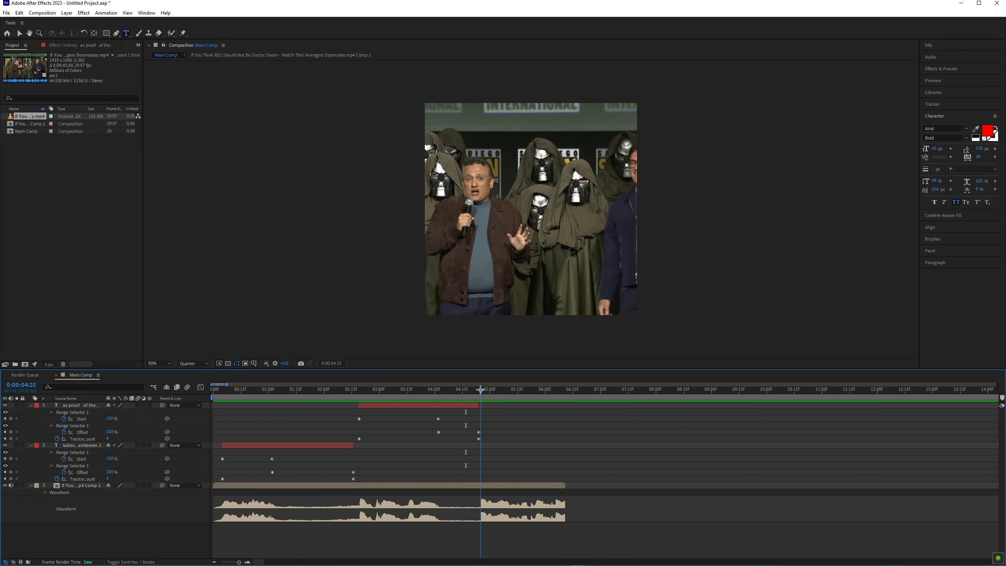
Duplicate the caption to start around 0:00:04:25 and replace its text with "unimaginable possibilities" in white
{"action": "left_click", "coordinate": [508, 183]}
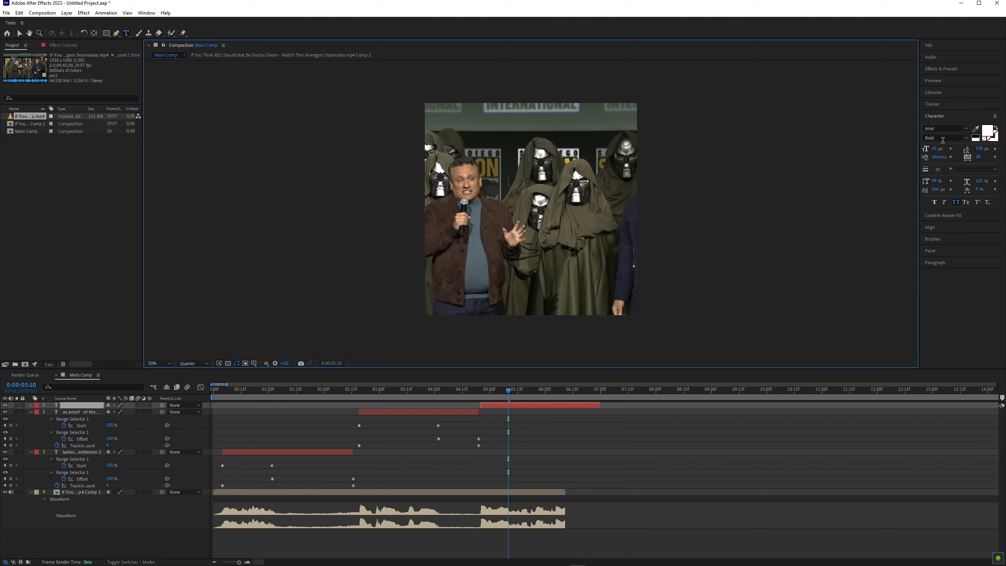
{"action": "type", "text": "unimaginable possibilities"}
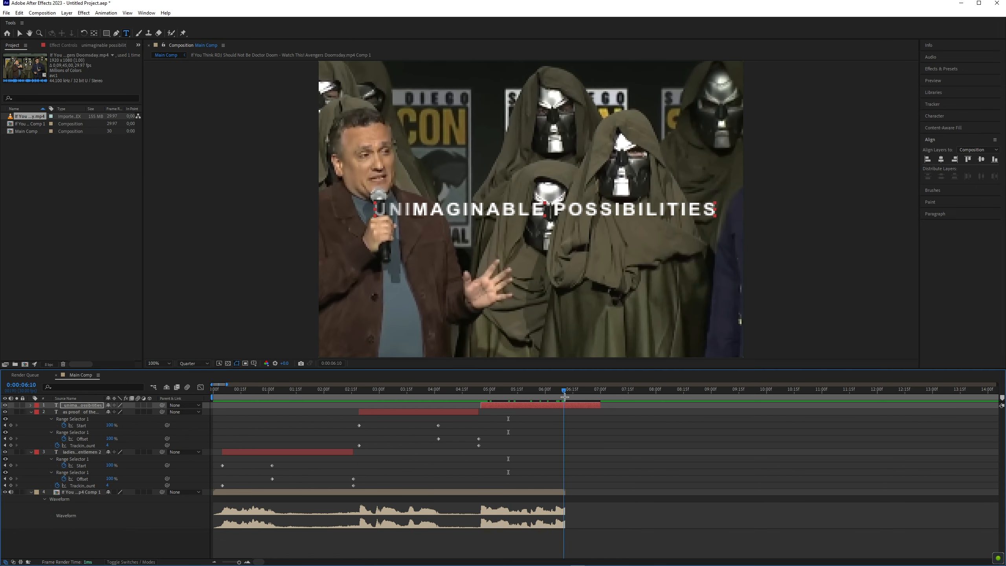
Trim the third caption at 0:00:06:11, move its fade-in end there, and shift its last Offset and Tracking keyframes to about 0:00:07:27
{"action": "key", "text": "alt+bracketright"}
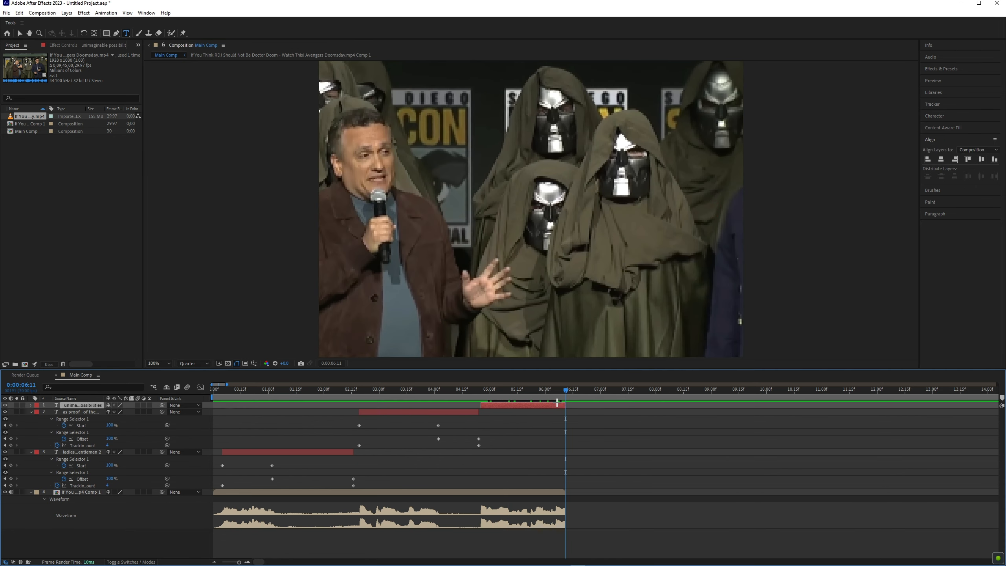
{"action": "key", "text": "u"}
{"action": "left_click", "coordinate": [569, 426]}
{"action": "key", "text": "shift+Page_Up"}
{"action": "key", "text": "shift+Page_Down"}
{"action": "left_click_drag", "start_coordinate": [555, 415], "coordinate": [567, 432]}
{"action": "left_click_drag", "start_coordinate": [595, 429], "coordinate": [649, 432]}
Extend the third caption layer to its last keyframes at about 0:00:07:27 and center it horizontally in the composition
{"action": "left_click", "coordinate": [482, 390]}
{"action": "key", "text": "space"}
{"action": "scroll", "coordinate": [514, 342], "scroll_direction": "down", "scroll_amount": 1}
{"action": "left_click", "coordinate": [565, 391]}
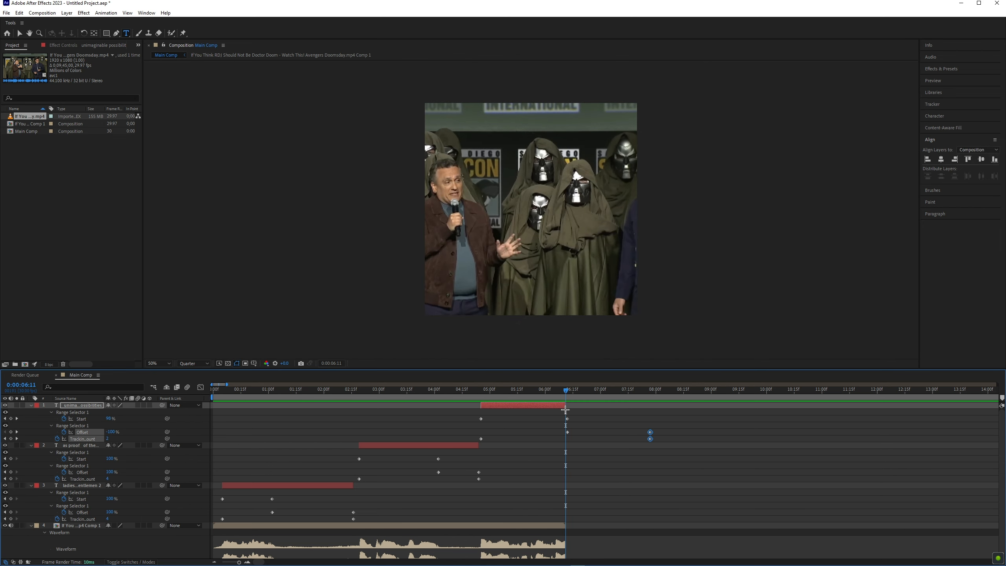
{"action": "left_click_drag", "start_coordinate": [565, 404], "coordinate": [649, 403]}
{"action": "left_click", "coordinate": [650, 391]}
{"action": "left_click", "coordinate": [488, 391]}
{"action": "key", "text": "space"}
{"action": "key", "text": "space"}
{"action": "left_click", "coordinate": [941, 159]}
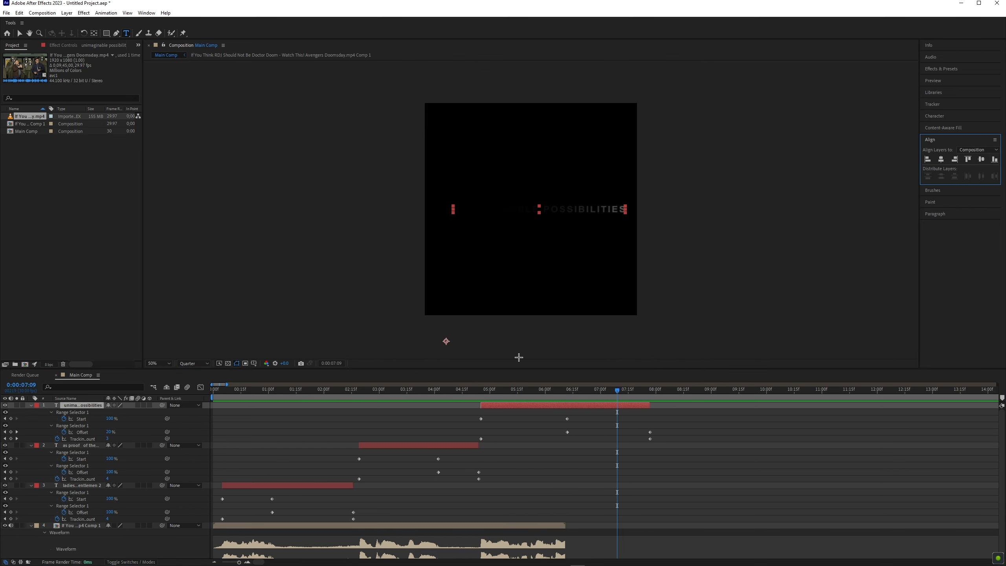
Play back all three captions in sequence from the start of the first one
{"action": "left_click", "coordinate": [226, 392]}
{"action": "key", "text": "space"}
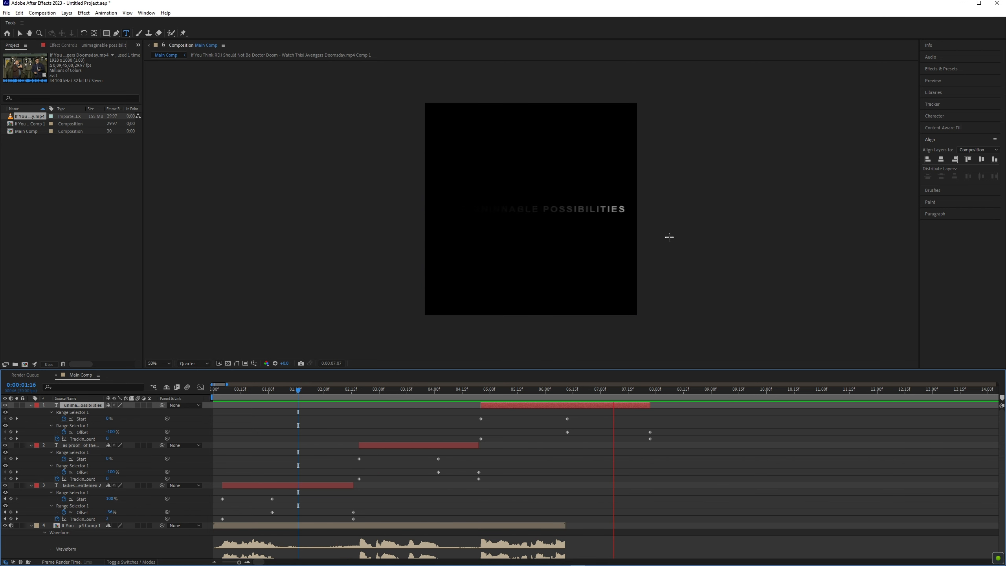
{"action": "key", "text": "space"}
{"action": "key", "text": "ctrl+s"}
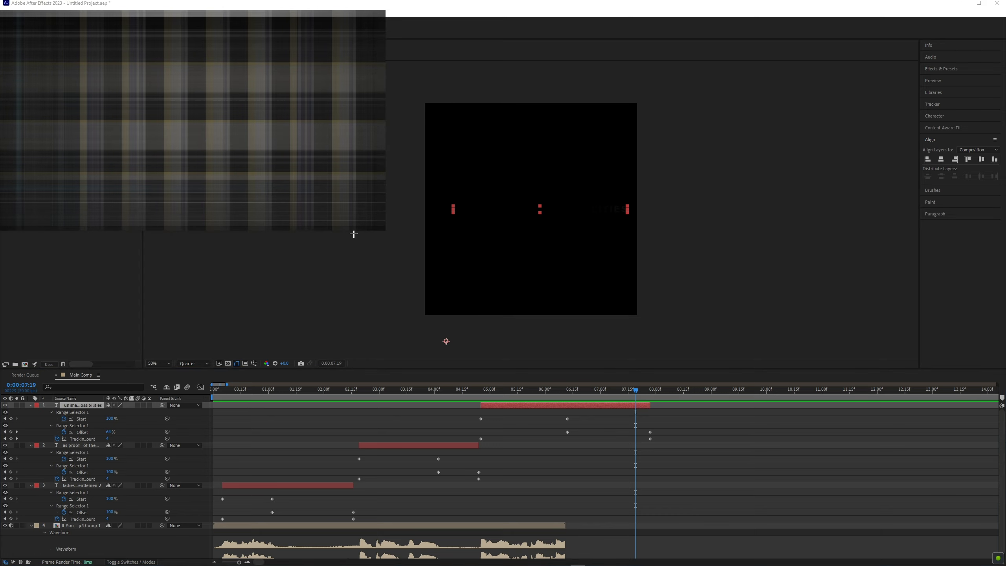
{"action": "right_click", "coordinate": [92, 484]}
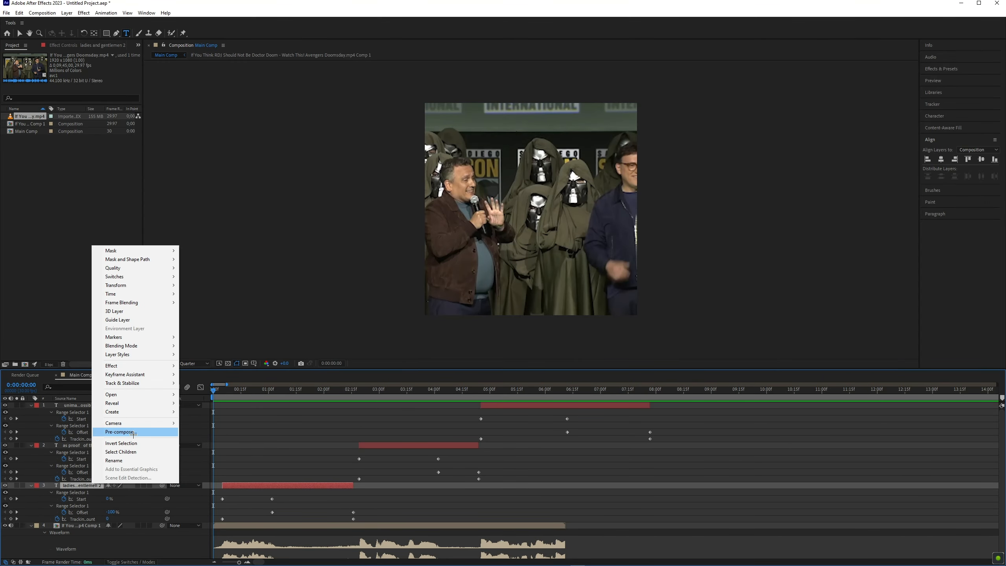
{"action": "left_click", "coordinate": [79, 405]}
{"action": "left_click", "coordinate": [80, 485], "text": "shift"}
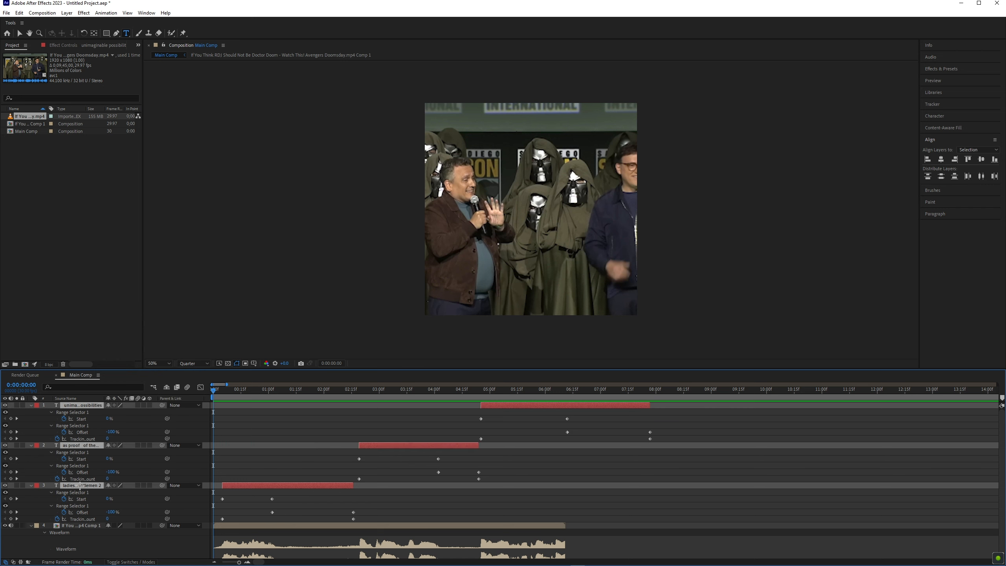
{"action": "right_click", "coordinate": [80, 486]}
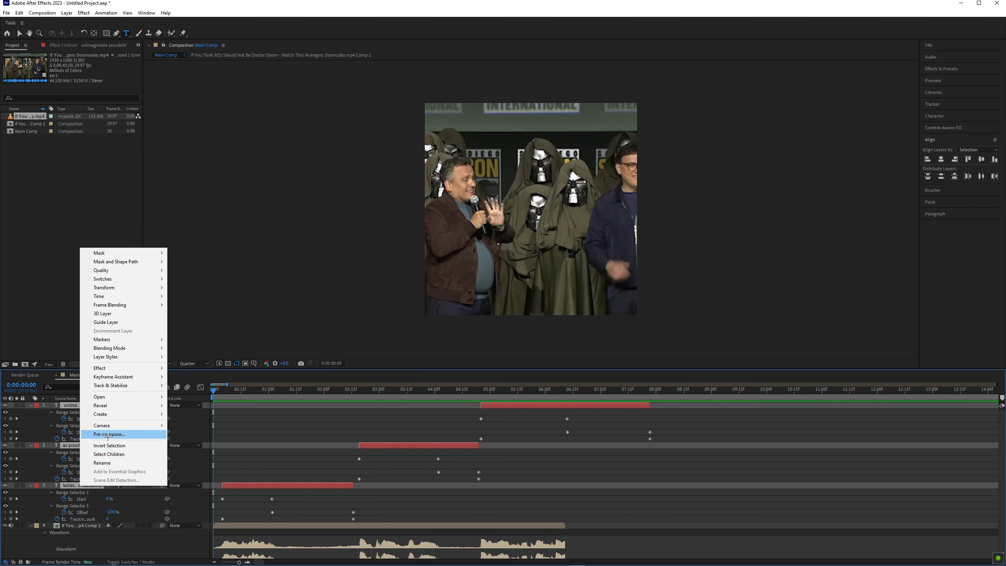
{"action": "left_click", "coordinate": [256, 443]}
Pre-compose the "ladies and gentlemen" caption layer into a new composition named 1
{"action": "left_click", "coordinate": [246, 484]}
{"action": "right_click", "coordinate": [246, 483]}
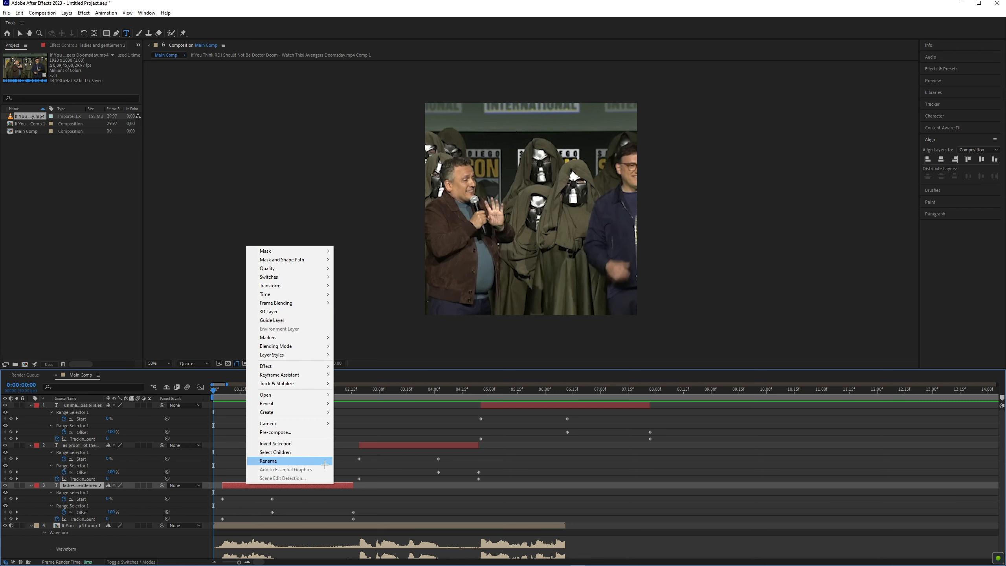
{"action": "left_click", "coordinate": [296, 433]}
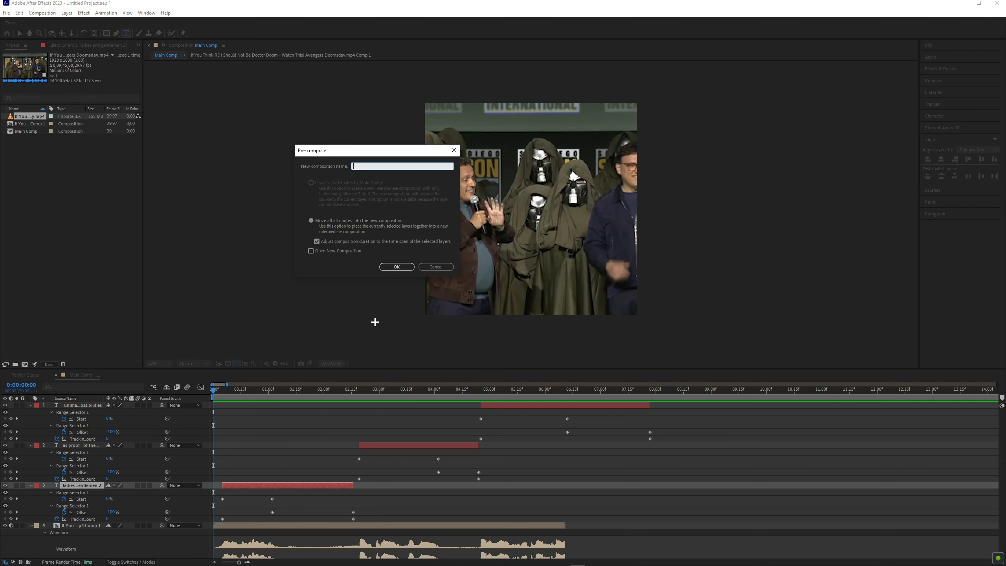
{"action": "type", "text": "1"}
{"action": "key", "text": "Return"}
Pre-compose the "as proof of the..." caption layer into a new composition named 2
{"action": "left_click", "coordinate": [368, 445]}
{"action": "right_click", "coordinate": [368, 446]}
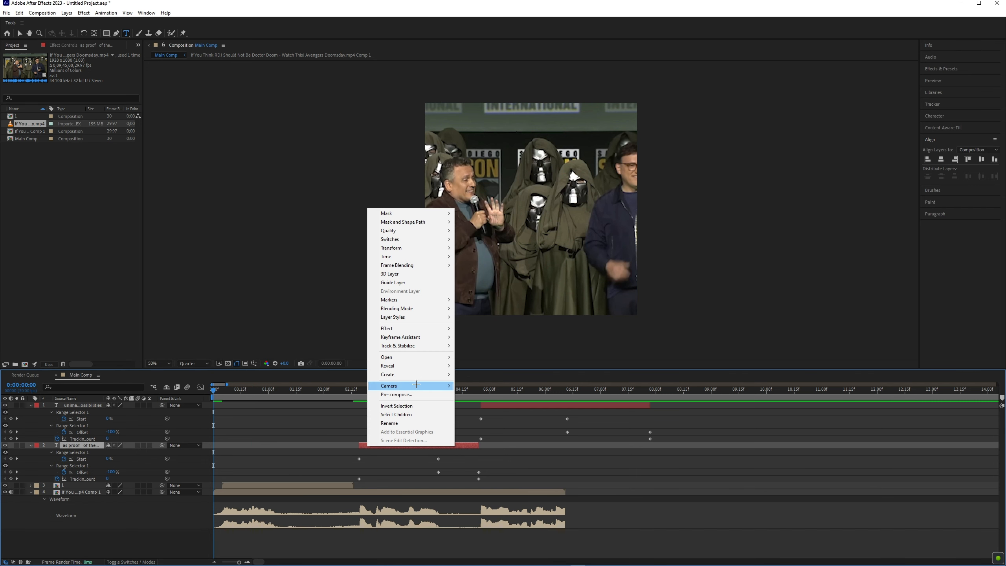
{"action": "left_click", "coordinate": [415, 393]}
{"action": "type", "text": "2"}
{"action": "key", "text": "Return"}
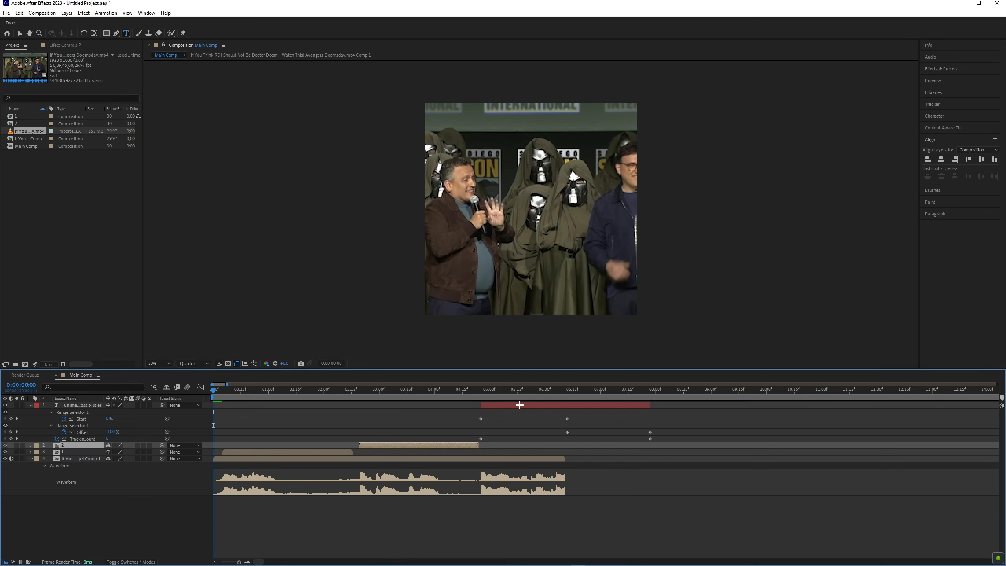
Pre-compose the "unimaginable possibilities" caption layer into a new composition named 3
{"action": "left_click", "coordinate": [519, 406]}
{"action": "right_click", "coordinate": [520, 405]}
{"action": "left_click", "coordinate": [549, 353]}
{"action": "type", "text": "3"}
{"action": "key", "text": "Return"}
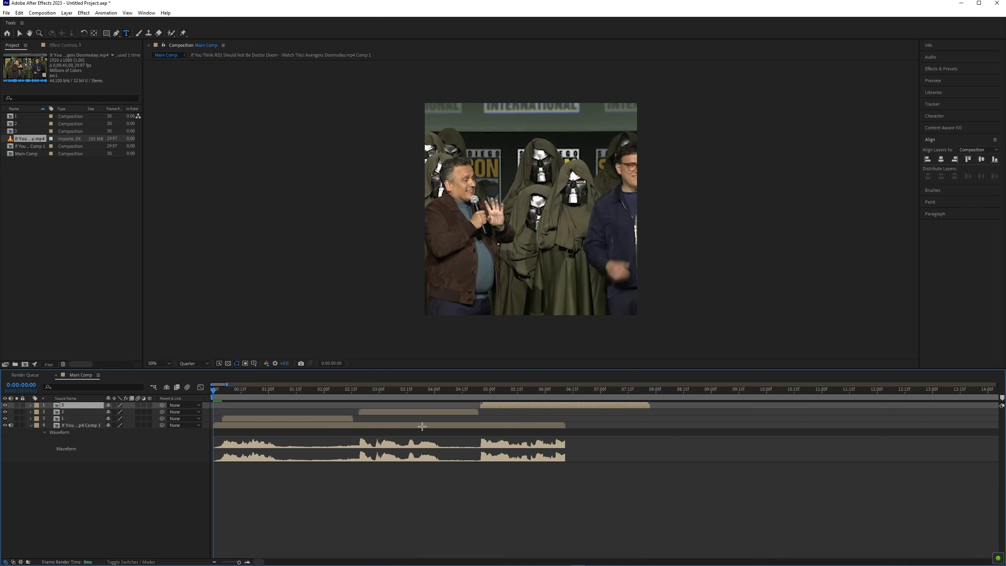
Play back the three pre-composed captions from 0:00:00:05
{"action": "left_click_drag", "start_coordinate": [215, 390], "coordinate": [223, 390]}
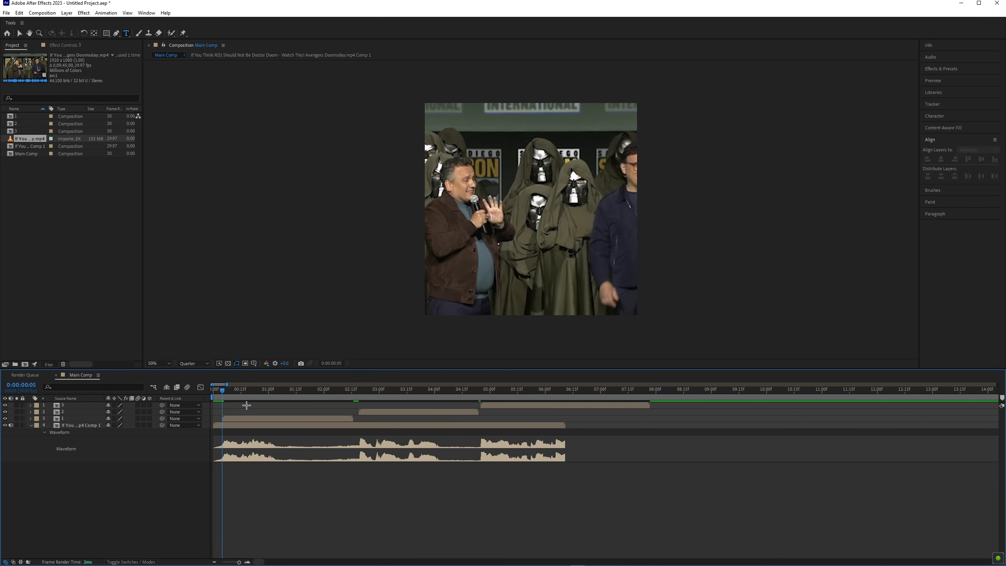
{"action": "key", "text": "space"}
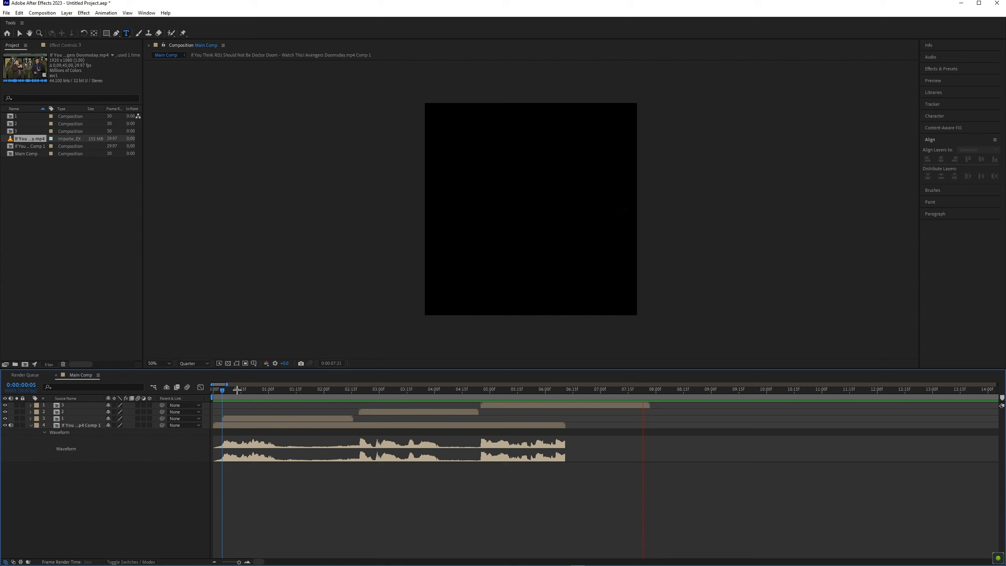
{"action": "left_click", "coordinate": [221, 391]}
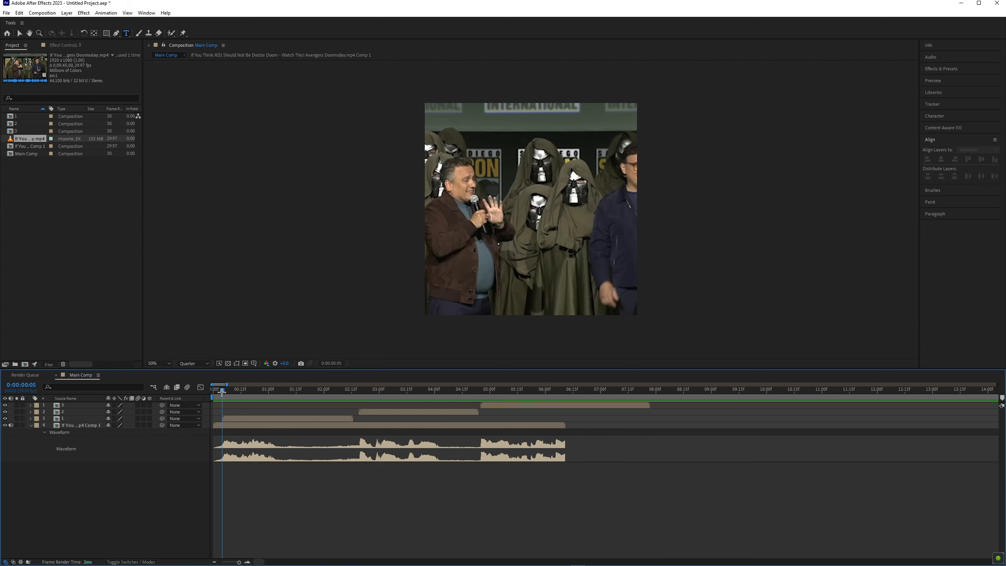
{"action": "left_click", "coordinate": [231, 417]}
{"action": "key", "text": "ctrl+space"}
{"action": "type", "text": "dee"}
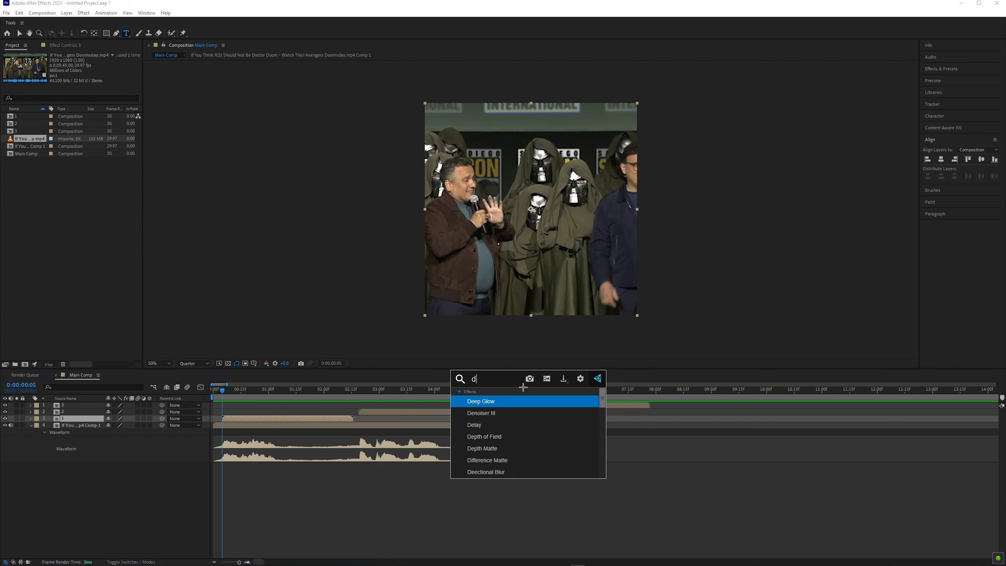
{"action": "key", "text": "BackSpace"}
{"action": "key", "text": "BackSpace"}
{"action": "key", "text": "BackSpace"}
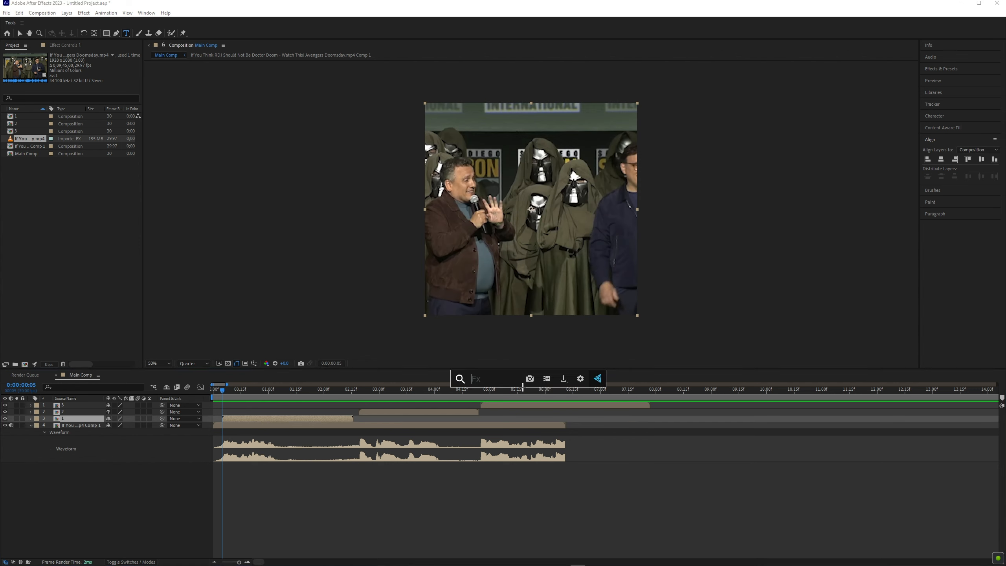
{"action": "left_click", "coordinate": [635, 432]}
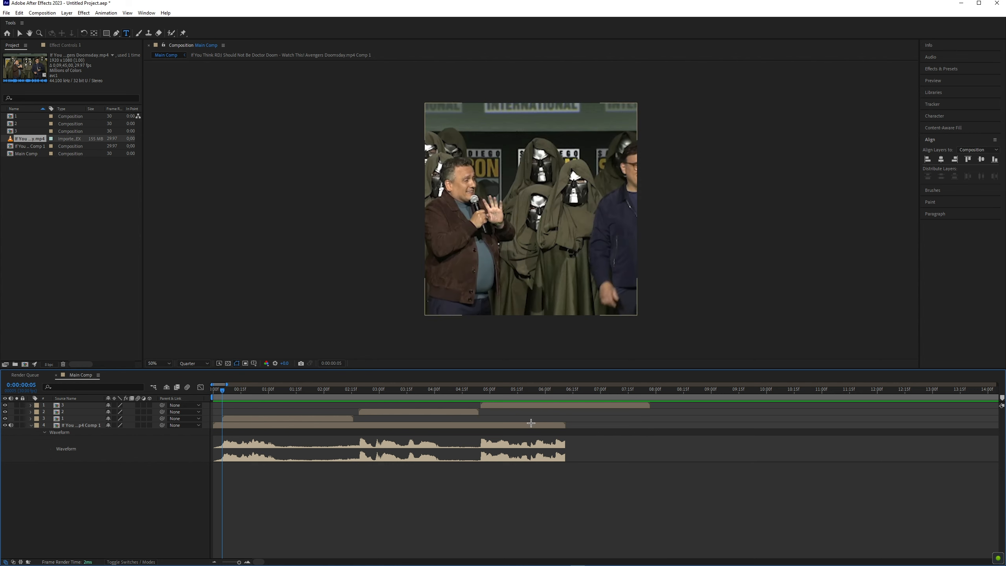
Search the effects for "deep" and apply Deep Glow to pre-composed caption 1
{"action": "left_click", "coordinate": [940, 69]}
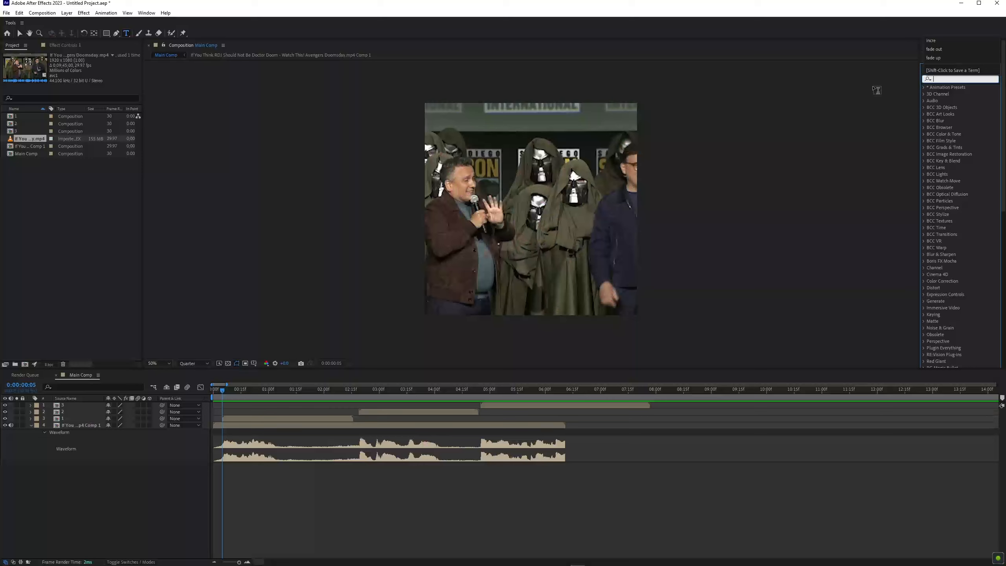
{"action": "type", "text": "deep"}
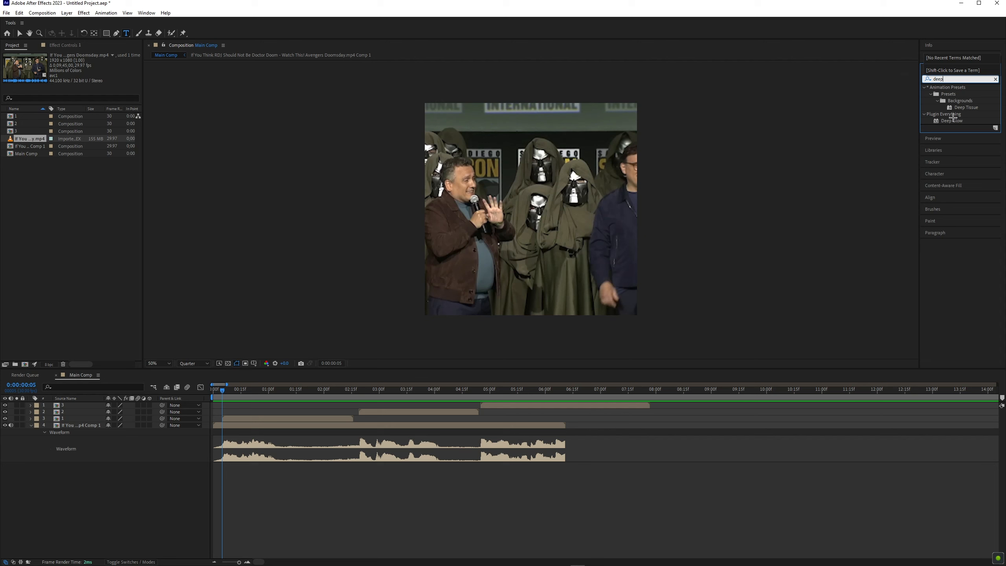
{"action": "left_click_drag", "start_coordinate": [958, 121], "coordinate": [879, 93]}
{"action": "left_click_drag", "start_coordinate": [642, 160], "coordinate": [235, 420]}
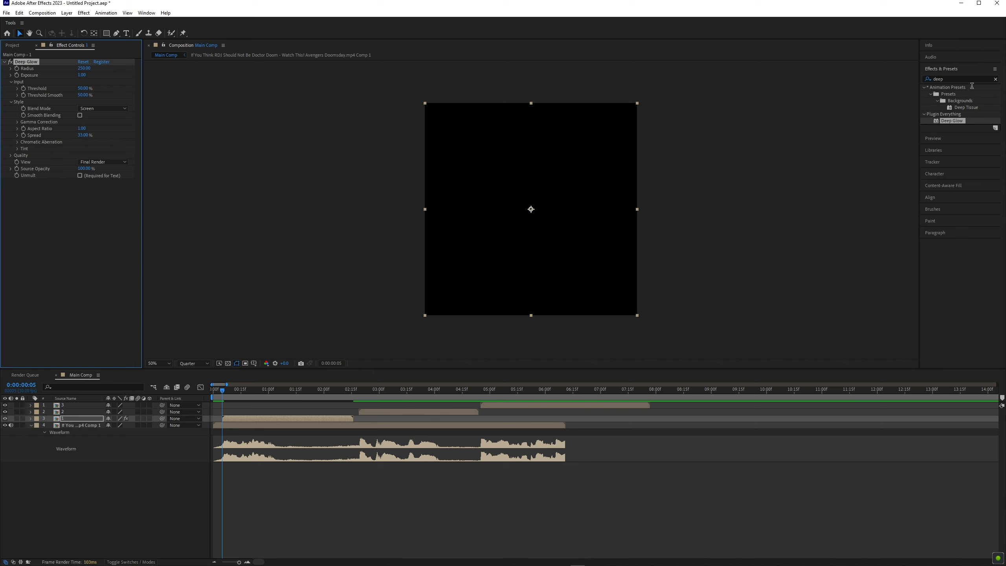
Search the effects for "bcc dro", apply BCC Drop Shadow to pre-composed caption 1, and collapse its settings
{"action": "left_click", "coordinate": [958, 80]}
{"action": "type", "text": "bcc dro"}
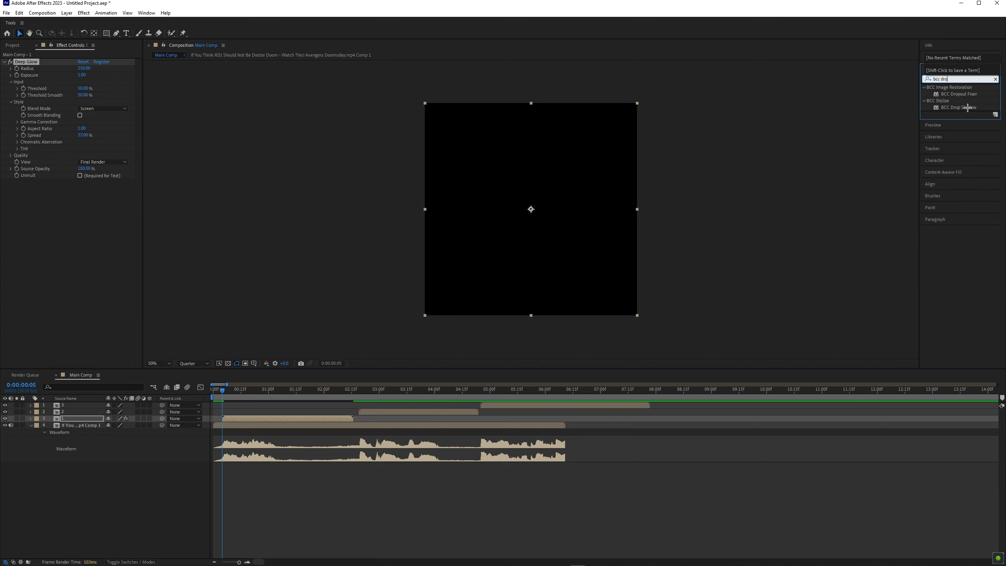
{"action": "left_click", "coordinate": [968, 107]}
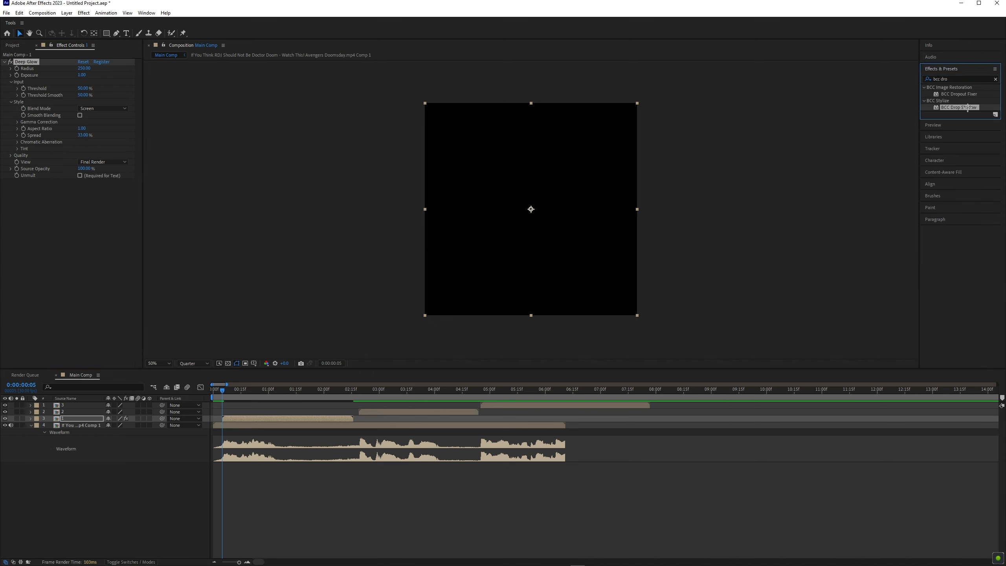
{"action": "left_click_drag", "start_coordinate": [894, 97], "coordinate": [305, 419]}
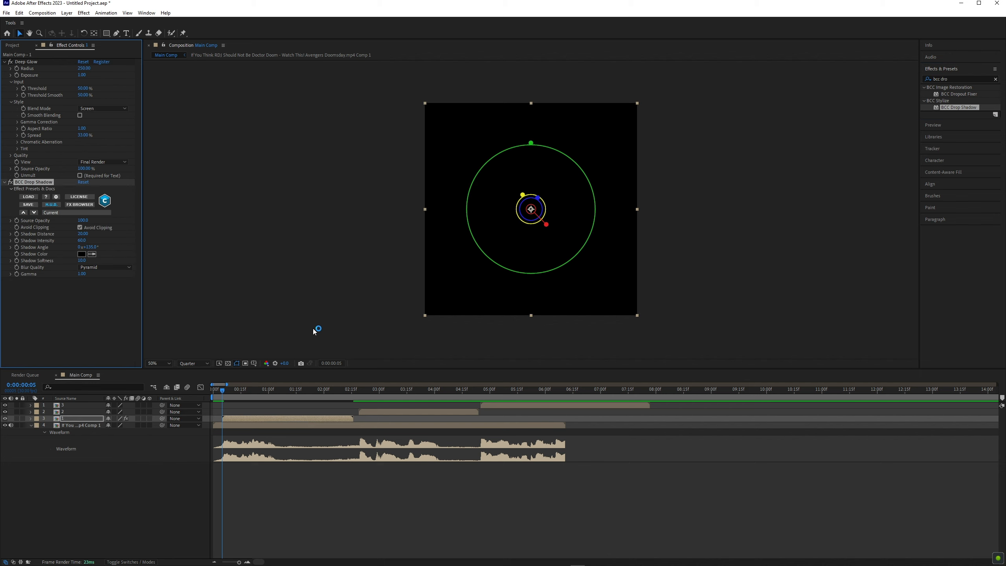
{"action": "left_click", "coordinate": [7, 182]}
{"action": "left_click", "coordinate": [3, 182]}
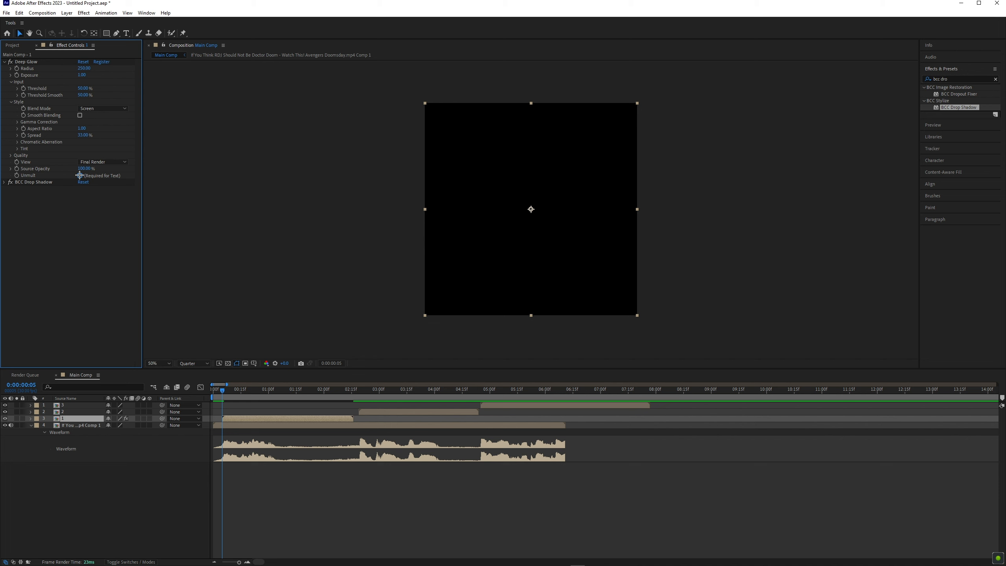
Enable Unmult in caption 1's Deep Glow and inspect the glow at 0:00:00:29 in Full resolution
{"action": "left_click_drag", "start_coordinate": [243, 394], "coordinate": [266, 393]}
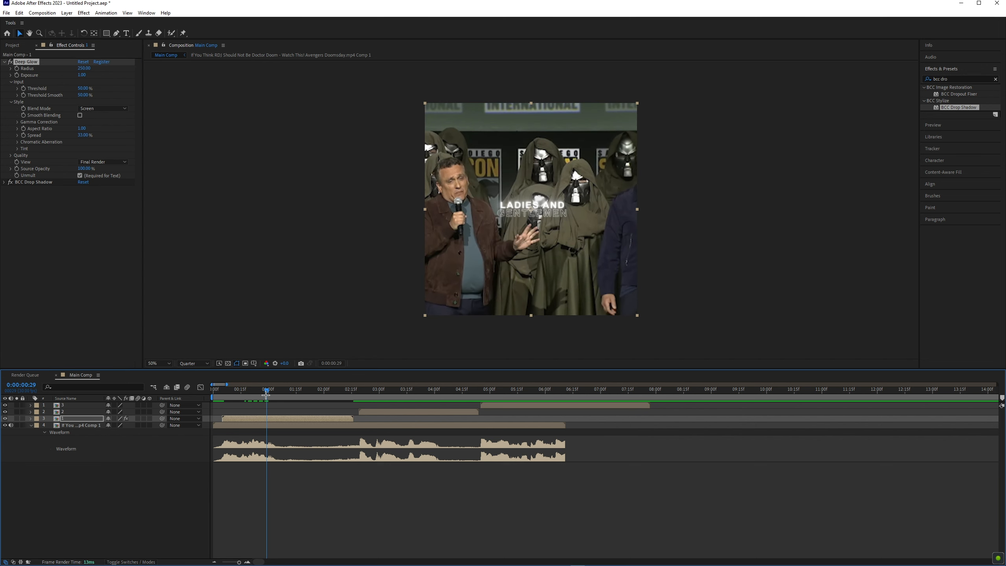
{"action": "left_click", "coordinate": [186, 361]}
{"action": "left_click", "coordinate": [188, 380]}
{"action": "scroll", "coordinate": [557, 210], "scroll_direction": "up", "scroll_amount": 1}
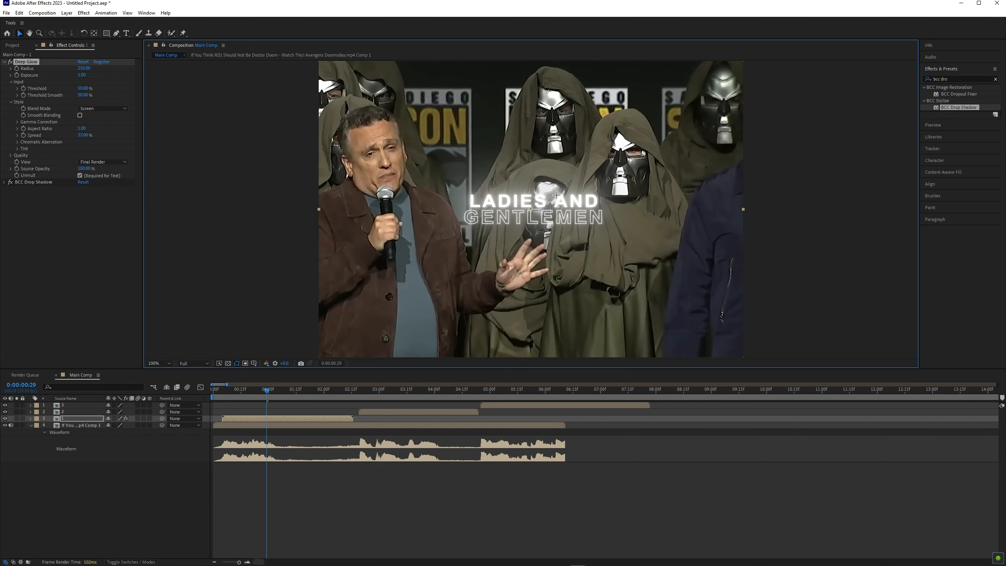
{"action": "scroll", "coordinate": [545, 188], "scroll_direction": "up", "scroll_amount": 1}
{"action": "scroll", "coordinate": [523, 202], "scroll_direction": "down", "scroll_amount": 1}
{"action": "scroll", "coordinate": [539, 205], "scroll_direction": "down", "scroll_amount": 2}
{"action": "scroll", "coordinate": [486, 188], "scroll_direction": "up", "scroll_amount": 2}
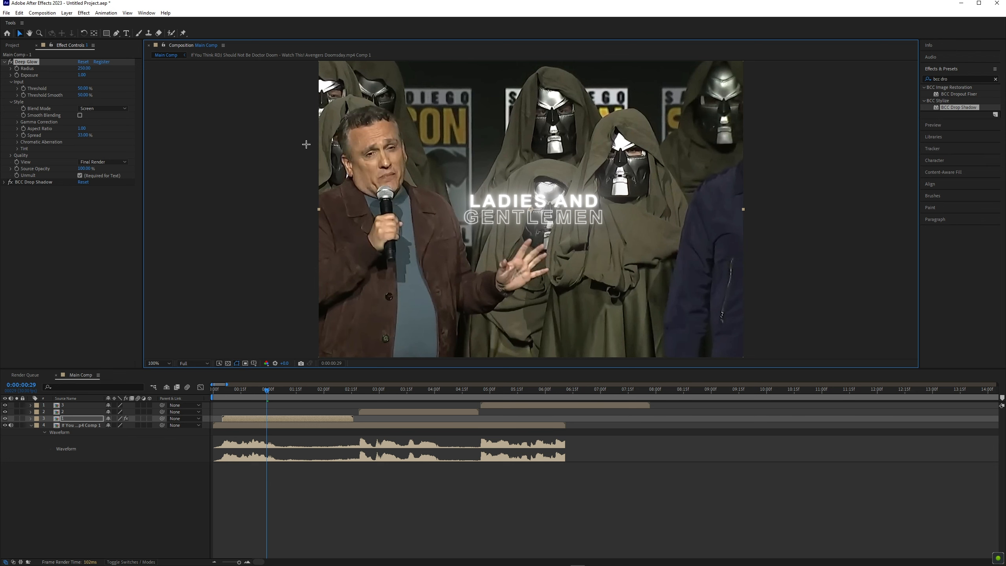
Set the Deep Glow exposure on caption 1 to 0.45 and check the softer glow
{"action": "left_click", "coordinate": [82, 75]}
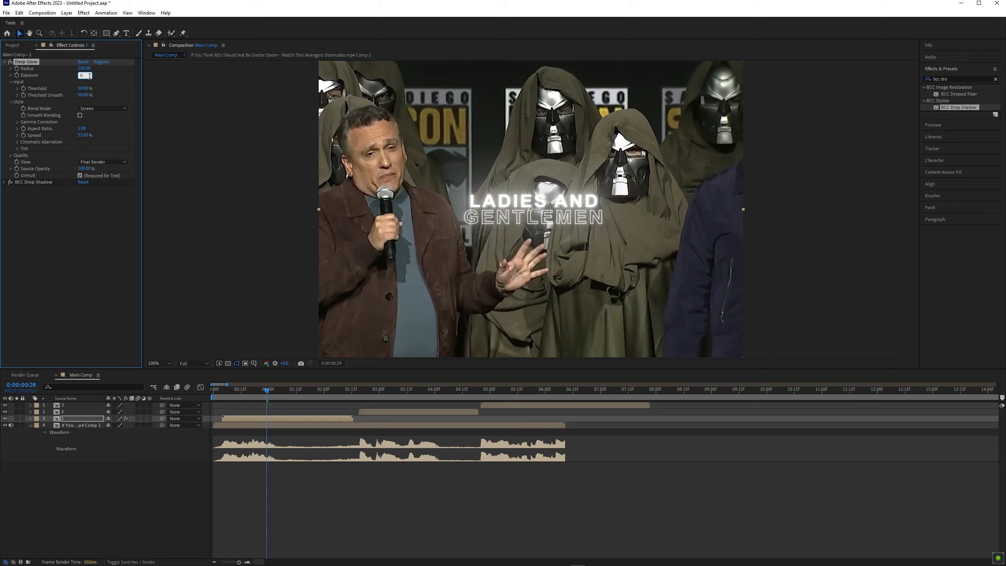
{"action": "type", "text": "0.45"}
{"action": "key", "text": "Return"}
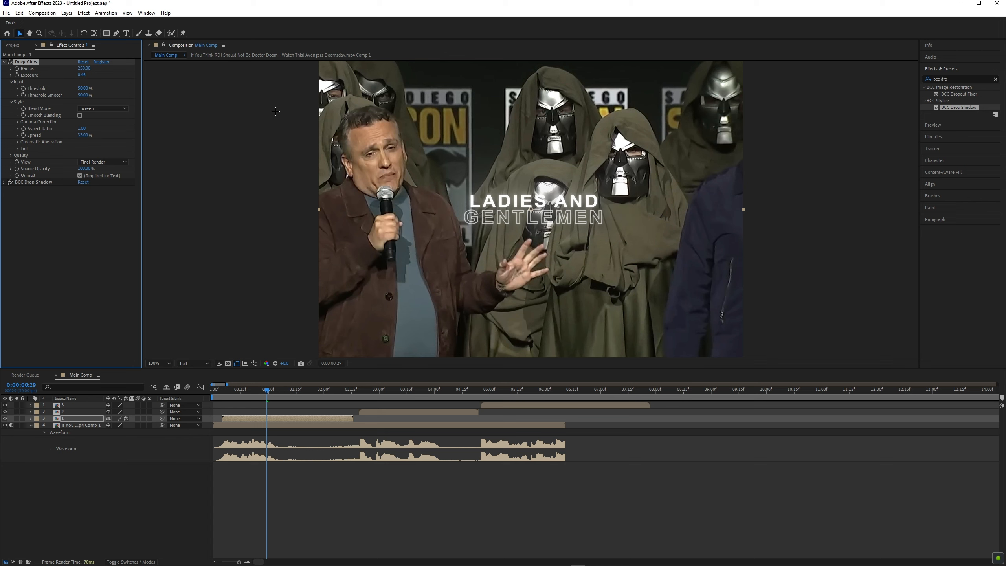
{"action": "left_click", "coordinate": [672, 454]}
{"action": "scroll", "coordinate": [518, 165], "scroll_direction": "up", "scroll_amount": 1}
{"action": "key", "text": "comma"}
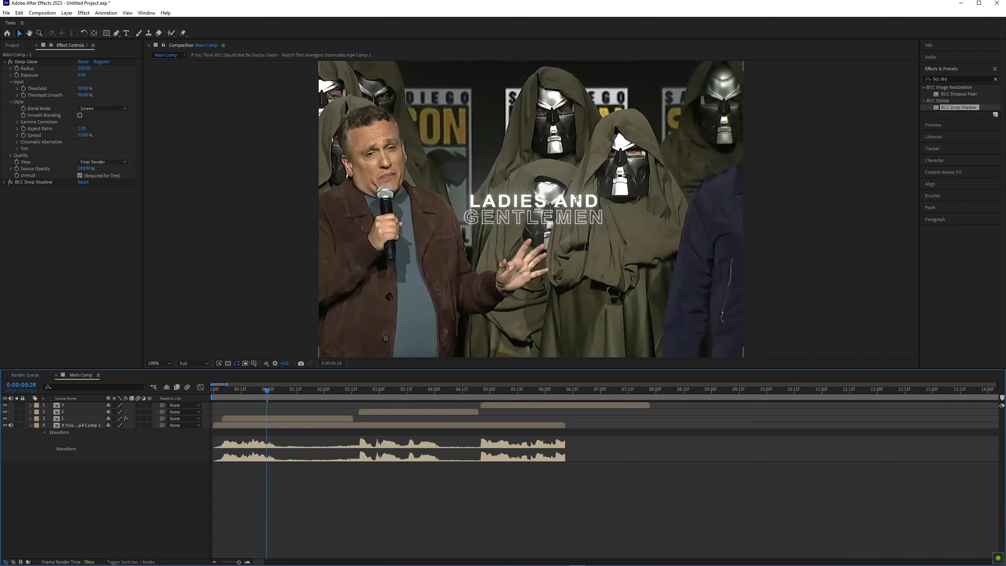
{"action": "left_click", "coordinate": [8, 61]}
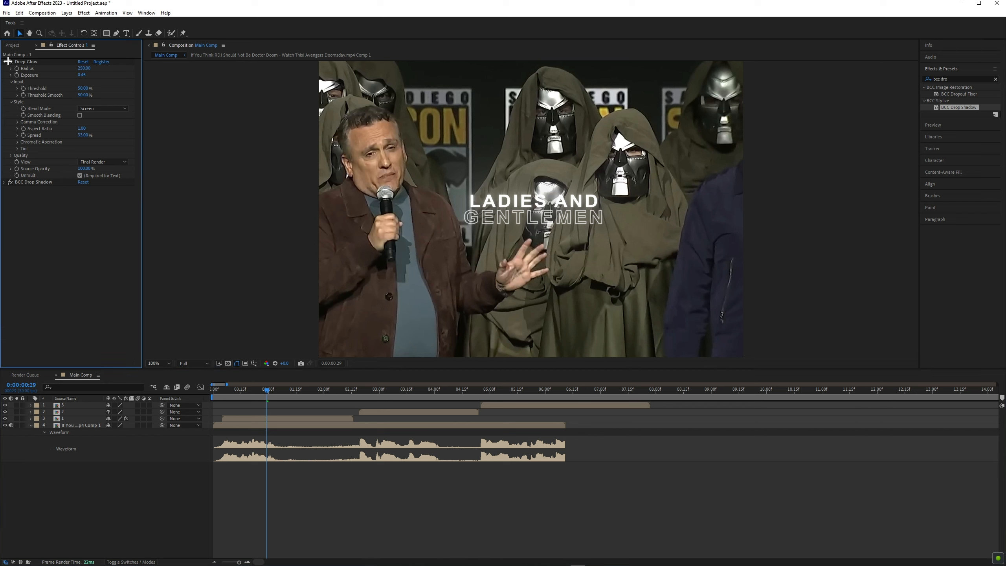
Set caption 1's BCC Drop Shadow distance to 0 and its shadow intensity to 100
{"action": "left_click", "coordinate": [3, 181]}
{"action": "left_click", "coordinate": [46, 182]}
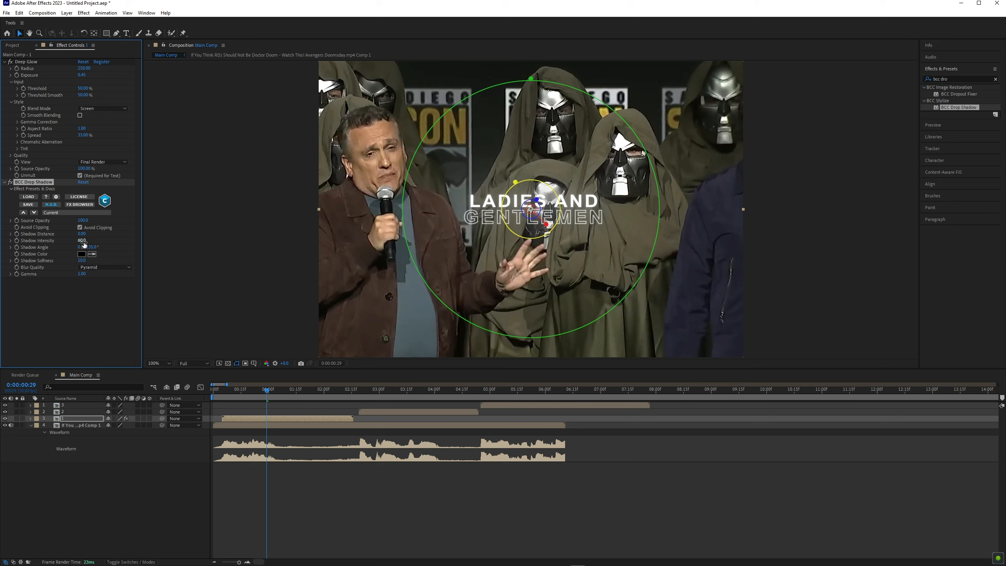
{"action": "left_click_drag", "start_coordinate": [86, 241], "coordinate": [102, 243]}
{"action": "left_click", "coordinate": [93, 311]}
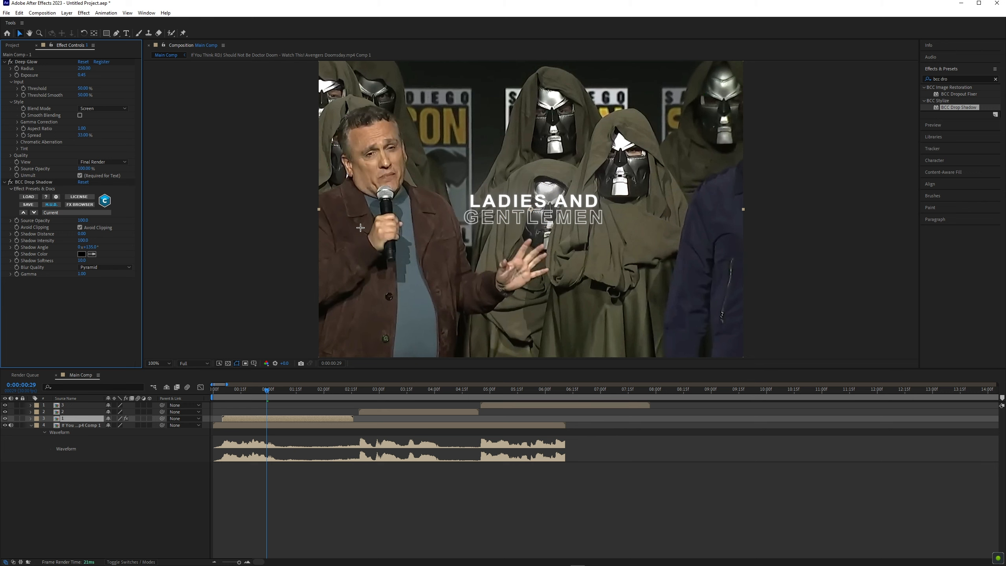
Duplicate the BCC Drop Shadow effect on caption 1 and check the doubled shadow behind the text
{"action": "left_click", "coordinate": [53, 182]}
{"action": "key", "text": "ctrl+d"}
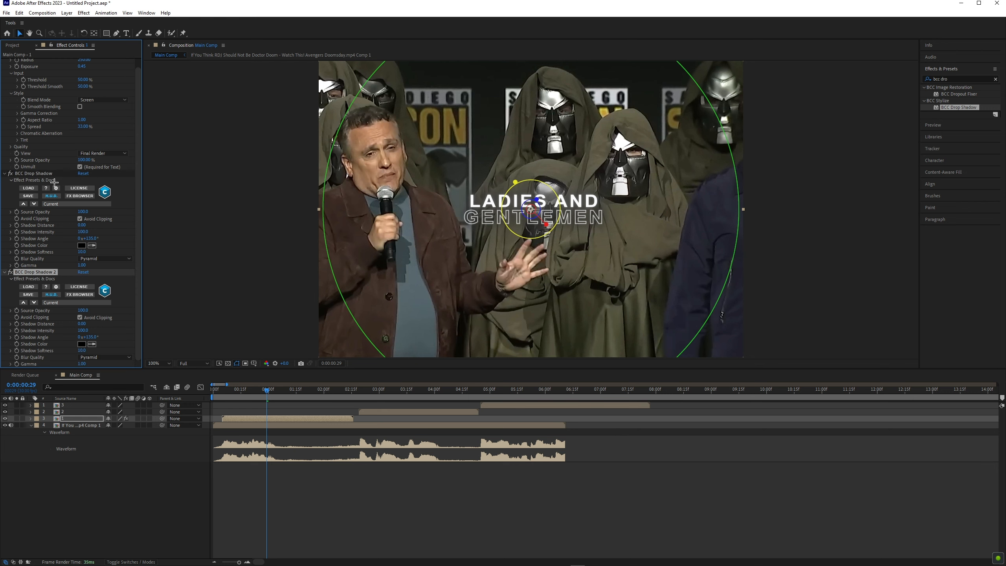
{"action": "left_click", "coordinate": [163, 363]}
{"action": "left_click", "coordinate": [165, 381]}
{"action": "scroll", "coordinate": [531, 202], "scroll_direction": "up", "scroll_amount": 1}
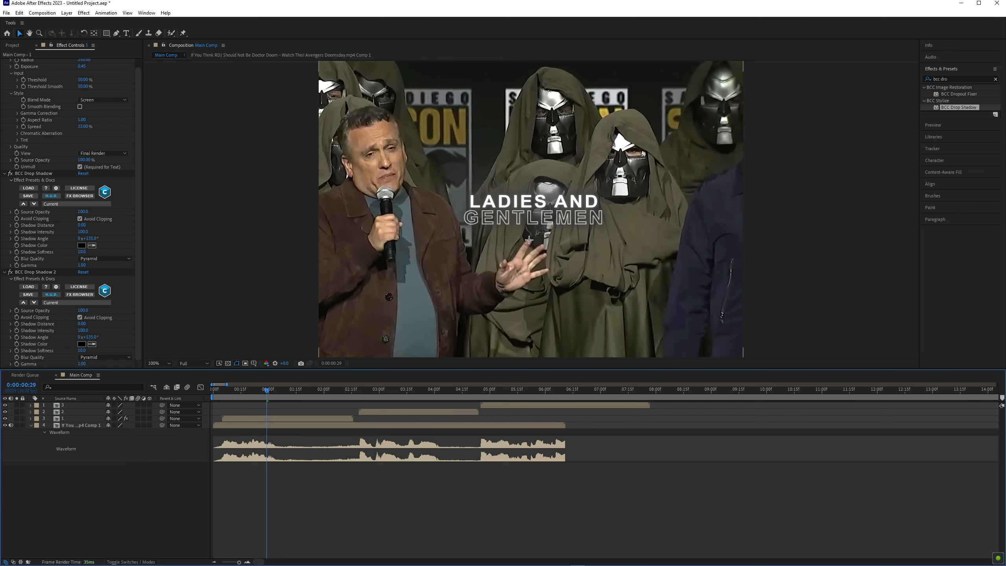
{"action": "scroll", "coordinate": [545, 236], "scroll_direction": "down", "scroll_amount": 1}
{"action": "scroll", "coordinate": [496, 225], "scroll_direction": "up", "scroll_amount": 1}
{"action": "left_click", "coordinate": [156, 363]}
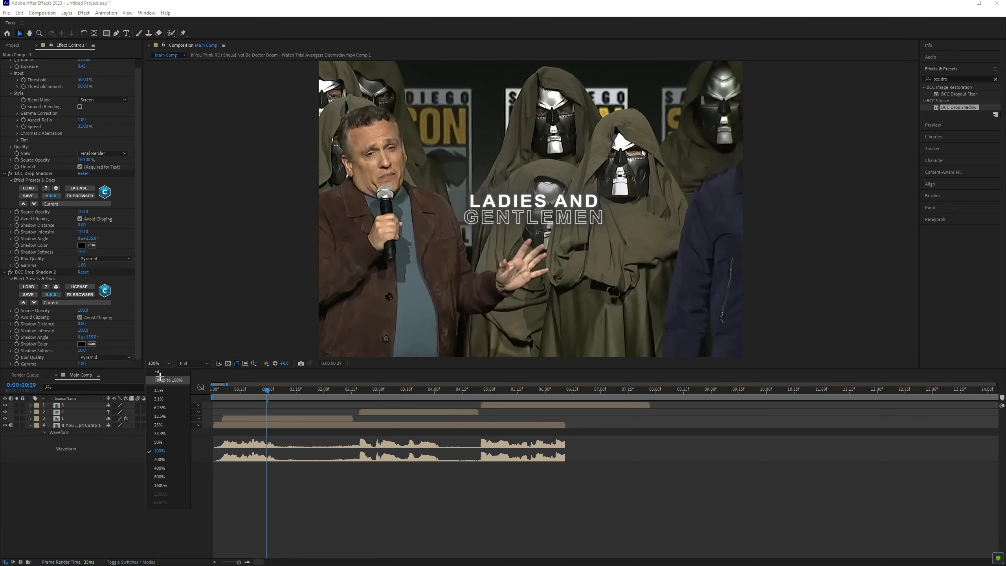
{"action": "left_click", "coordinate": [163, 384]}
{"action": "scroll", "coordinate": [41, 82], "scroll_direction": "up", "scroll_amount": 1}
Copy Deep Glow and both BCC Drop Shadow effects from caption 1 onto pre-composed captions 2 and 3
{"action": "left_click", "coordinate": [27, 62]}
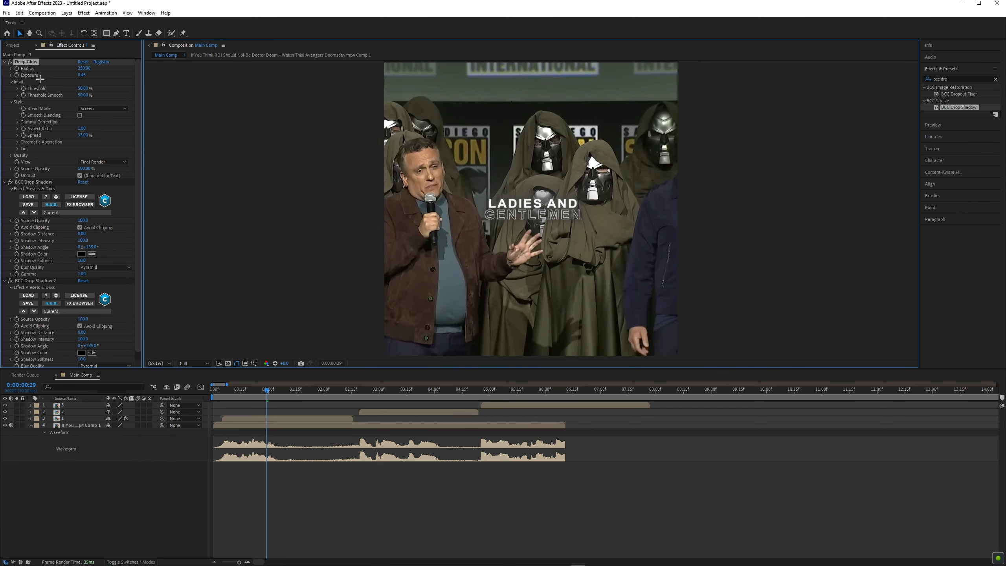
{"action": "left_click", "coordinate": [38, 280], "text": "shift"}
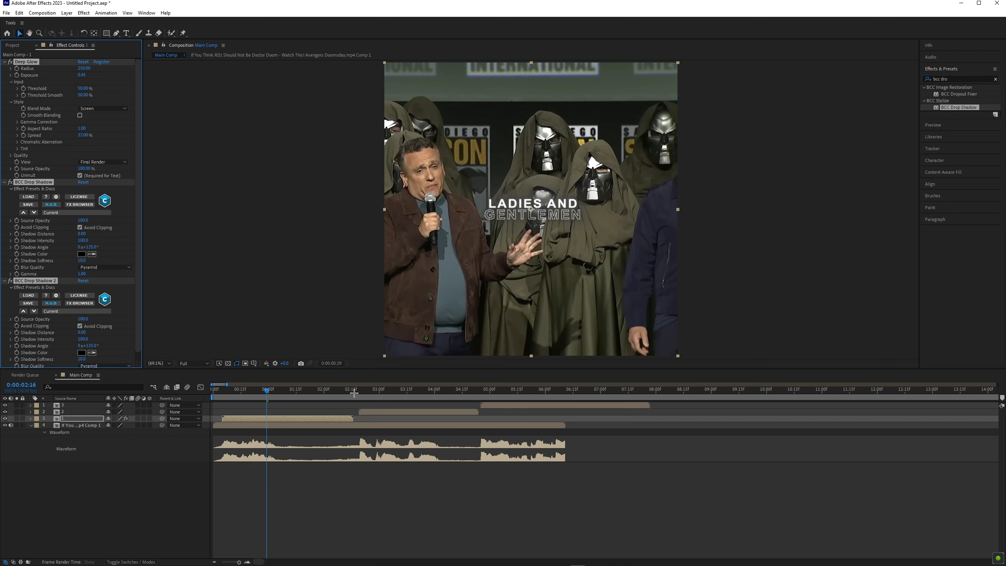
{"action": "left_click", "coordinate": [353, 392]}
{"action": "left_click", "coordinate": [372, 408]}
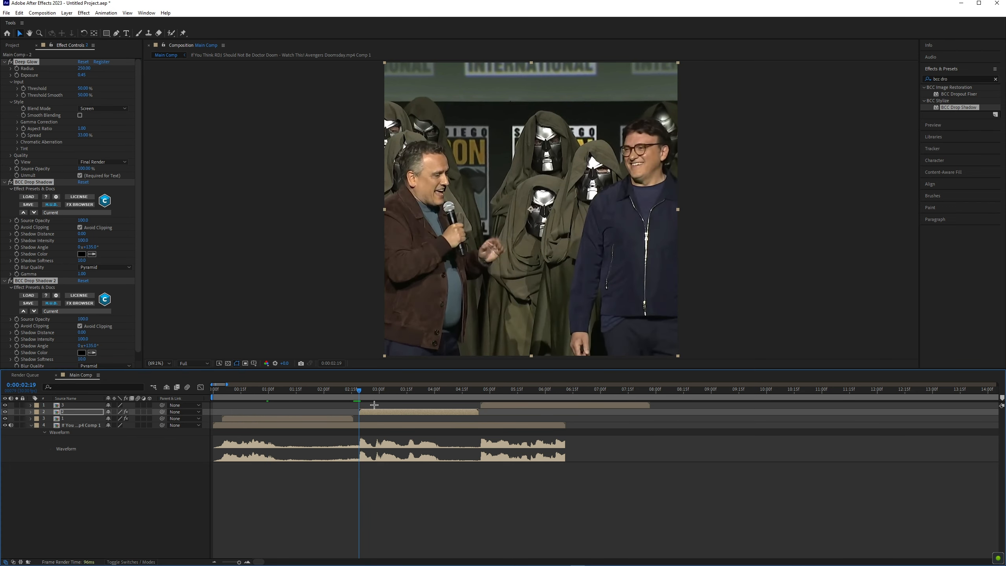
{"action": "left_click_drag", "start_coordinate": [399, 391], "coordinate": [214, 392]}
{"action": "left_click", "coordinate": [487, 405]}
Play back the styled captions from the start in Quarter resolution and return to 0:00:00:05
{"action": "left_click", "coordinate": [194, 363]}
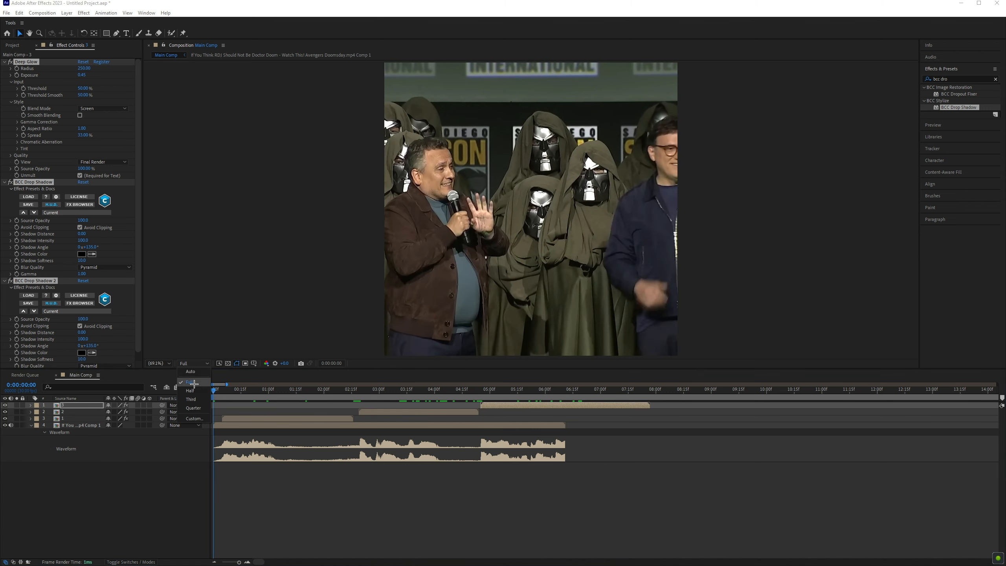
{"action": "left_click", "coordinate": [194, 407]}
{"action": "key", "text": "space"}
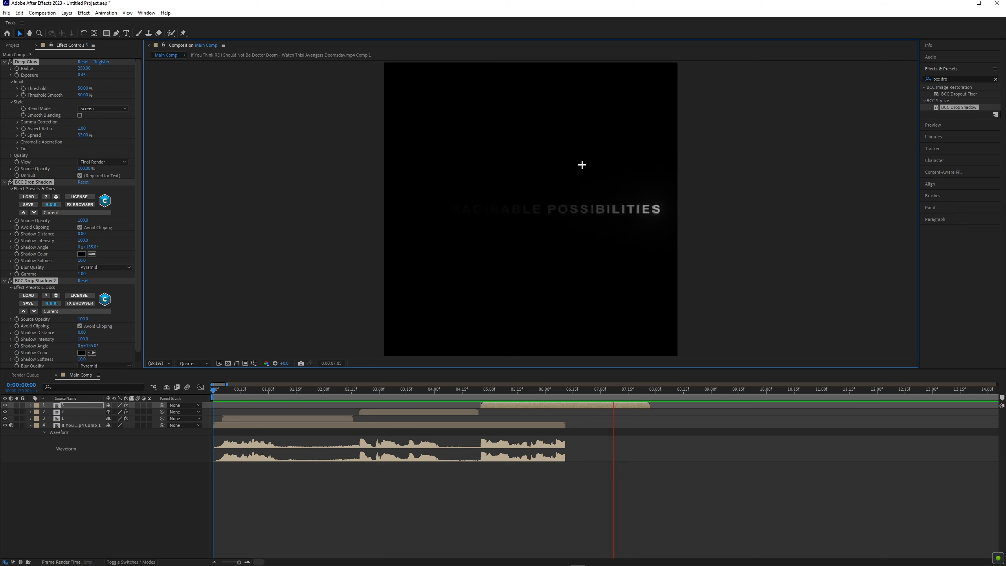
{"action": "key", "text": "space"}
{"action": "left_click_drag", "start_coordinate": [223, 396], "coordinate": [223, 398]}
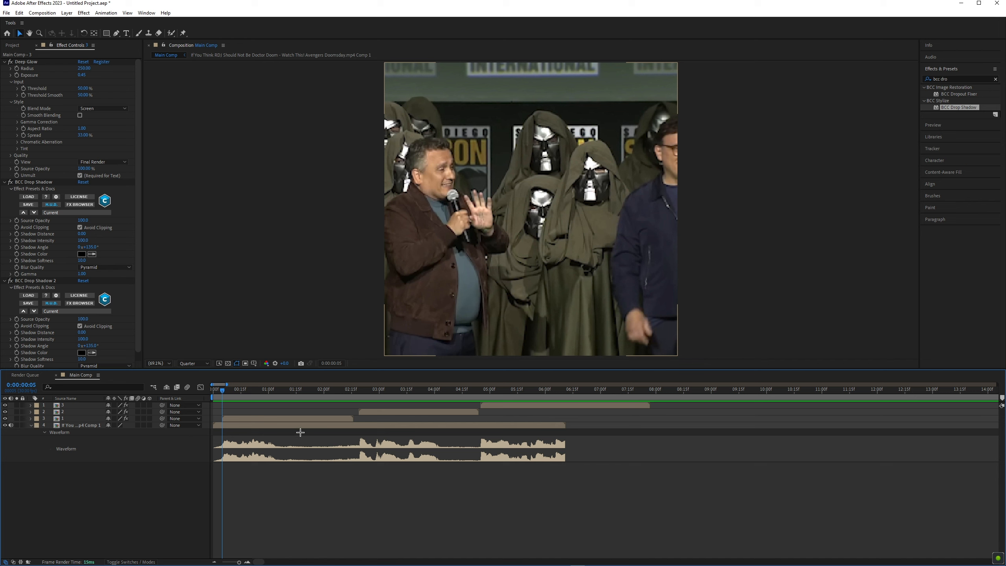
{"action": "left_click", "coordinate": [302, 419]}
{"action": "left_click", "coordinate": [69, 411]}
{"action": "left_click", "coordinate": [73, 409]}
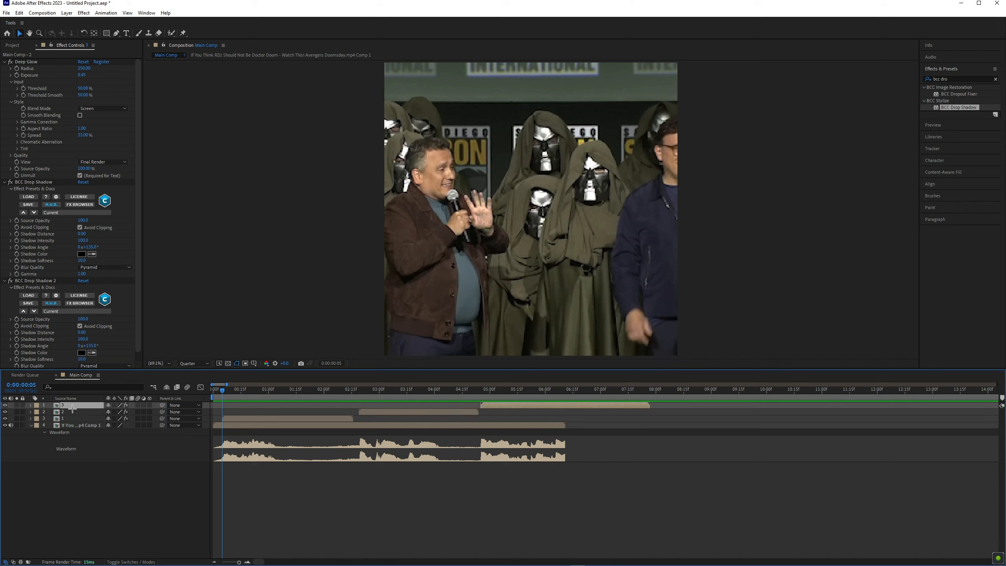
{"action": "left_click", "coordinate": [340, 508]}
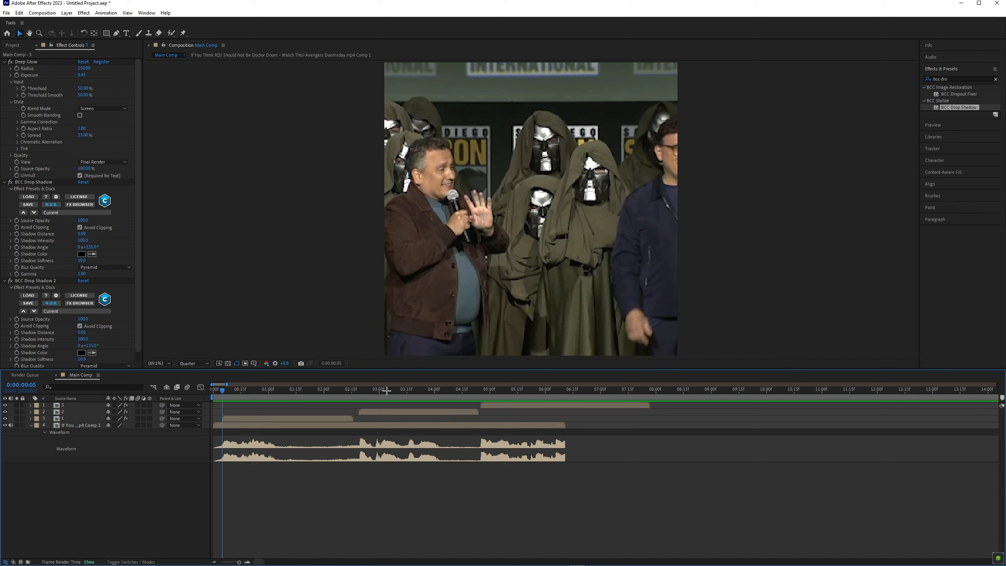
Enable the red tint in caption 3's Deep Glow at 0:00:05:23 and set its mode to Soft Light
{"action": "left_click_drag", "start_coordinate": [387, 391], "coordinate": [533, 400]}
{"action": "left_click", "coordinate": [532, 405]}
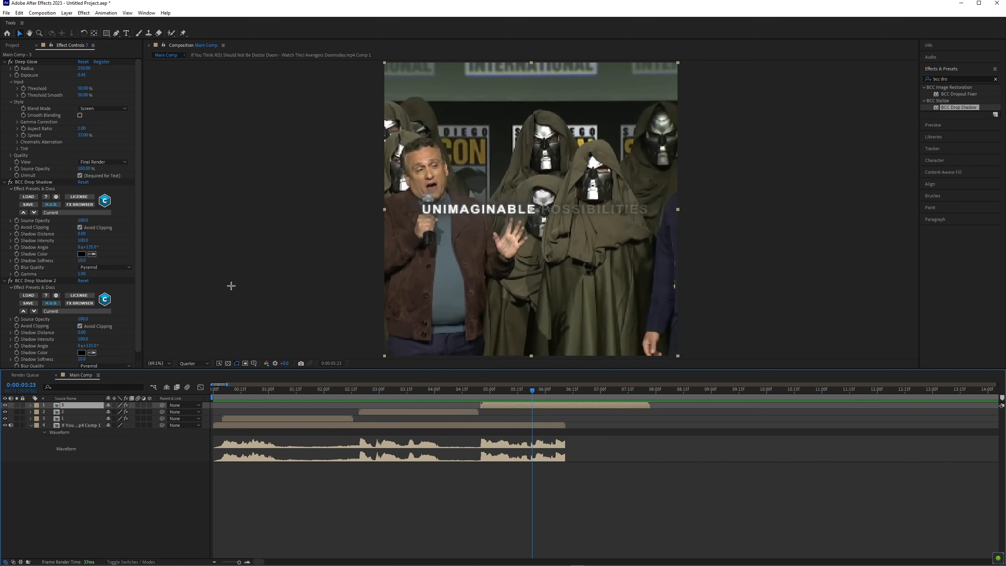
{"action": "left_click", "coordinate": [18, 149]}
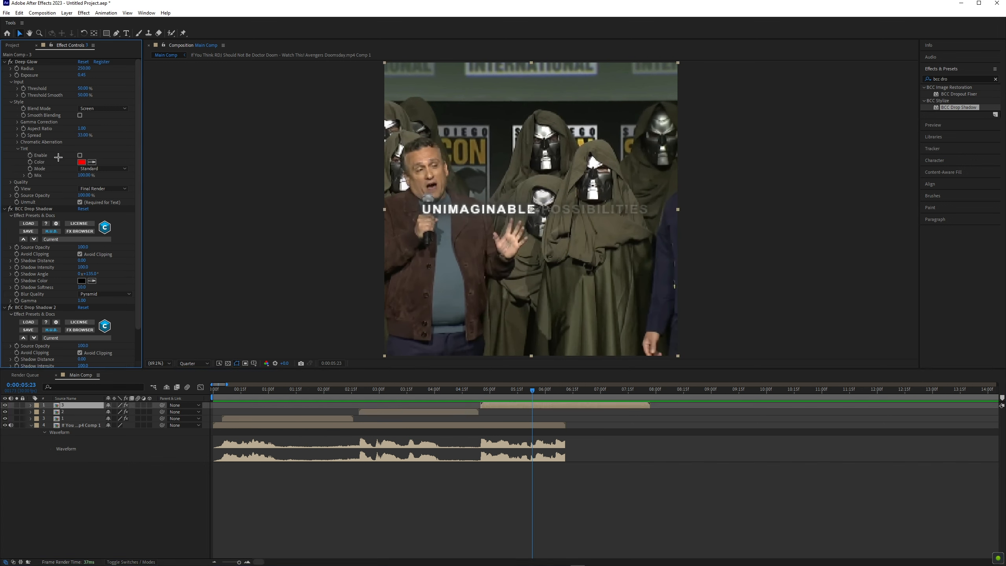
{"action": "left_click", "coordinate": [80, 154]}
{"action": "left_click", "coordinate": [103, 168]}
{"action": "left_click", "coordinate": [81, 174]}
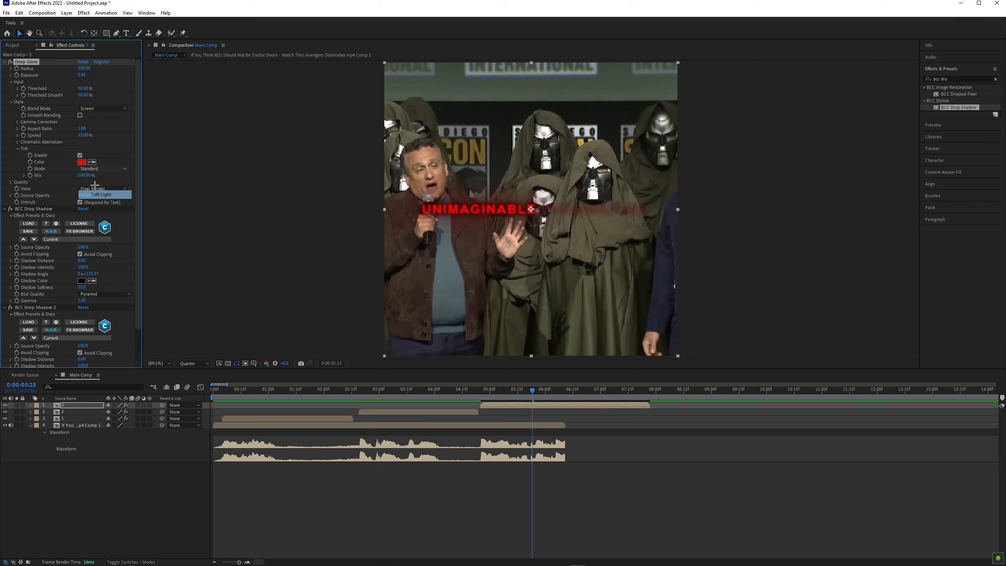
Try a lower tint mix in caption 3's Deep Glow and inspect it at 0:00:06:06 in Full resolution
{"action": "left_click", "coordinate": [79, 177]}
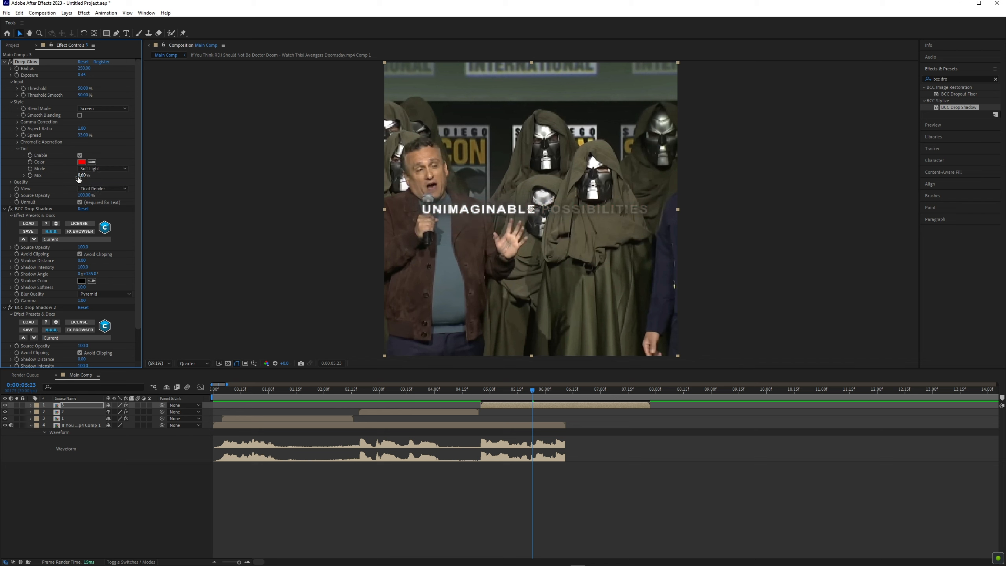
{"action": "key", "text": "Return"}
{"action": "scroll", "coordinate": [519, 312], "scroll_direction": "up", "scroll_amount": 1}
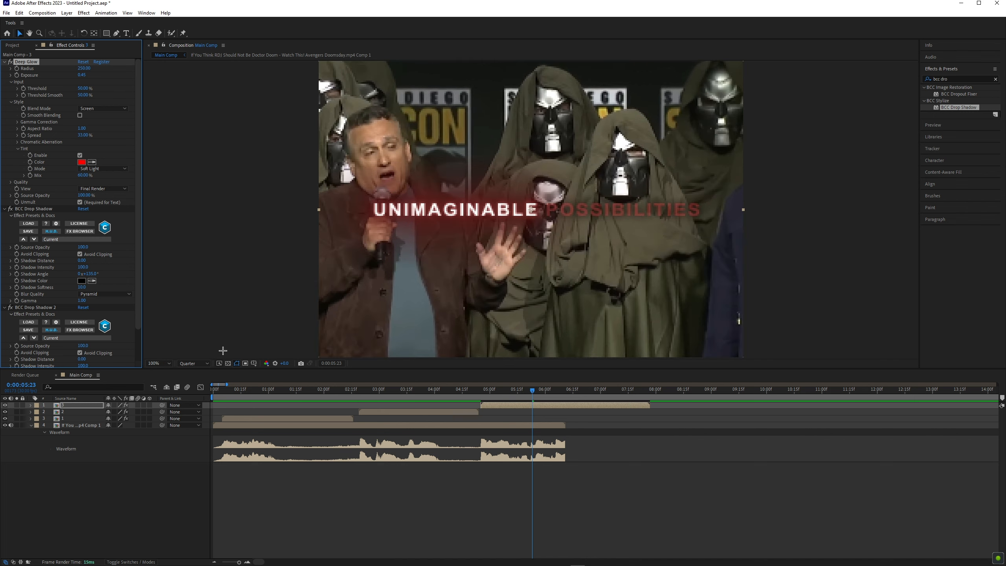
{"action": "left_click", "coordinate": [194, 363]}
{"action": "left_click", "coordinate": [189, 381]}
{"action": "left_click_drag", "start_coordinate": [524, 391], "coordinate": [557, 392]}
{"action": "key", "text": "comma"}
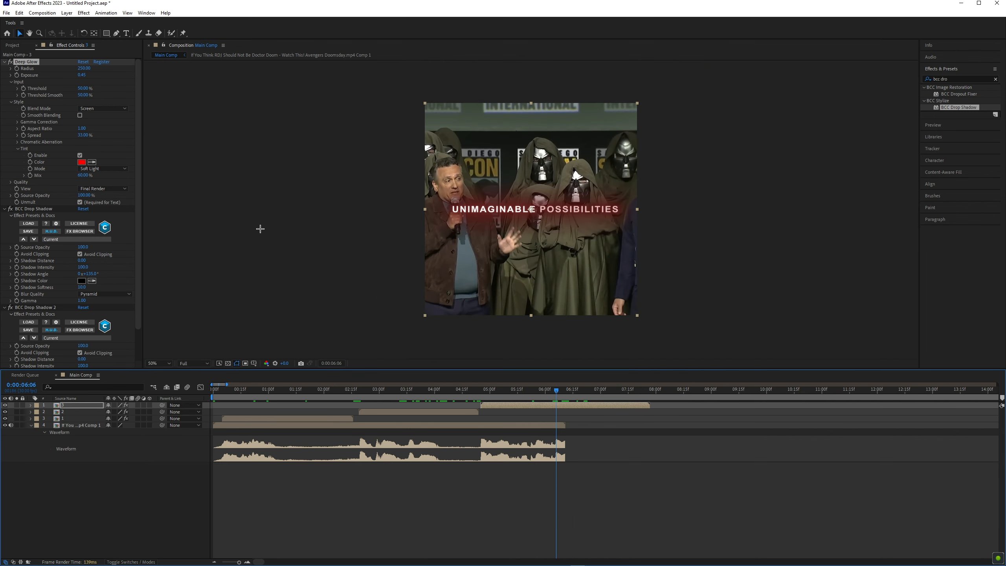
Set the tint mix of caption 3's Deep Glow to 50% and check the red glow
{"action": "left_click", "coordinate": [83, 176]}
{"action": "key", "text": "Return"}
{"action": "scroll", "coordinate": [531, 211], "scroll_direction": "up", "scroll_amount": 2}
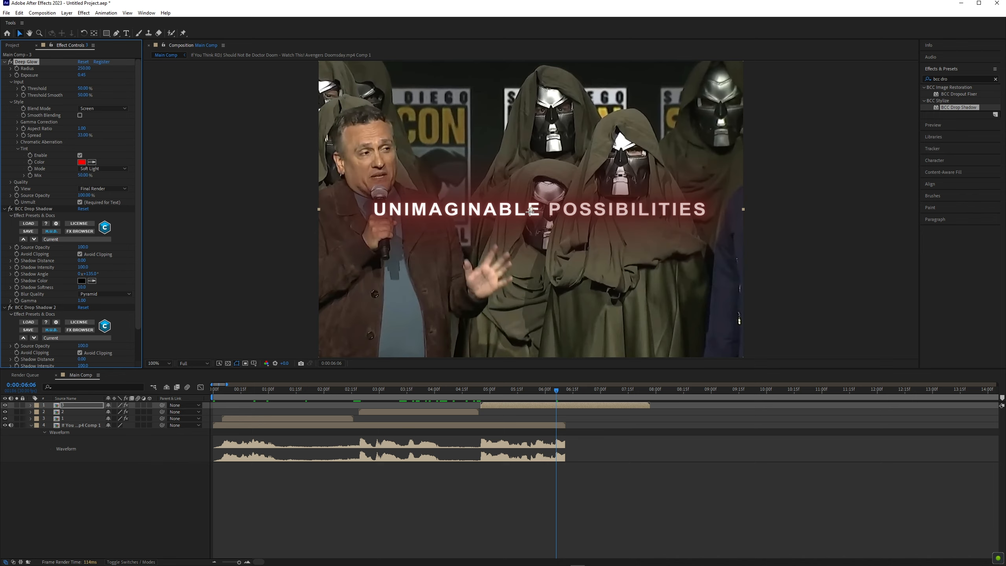
{"action": "key", "text": "comma"}
Scrub through the captions in Quarter resolution up to 0:00:06:07 to review the red glow
{"action": "left_click", "coordinate": [182, 362]}
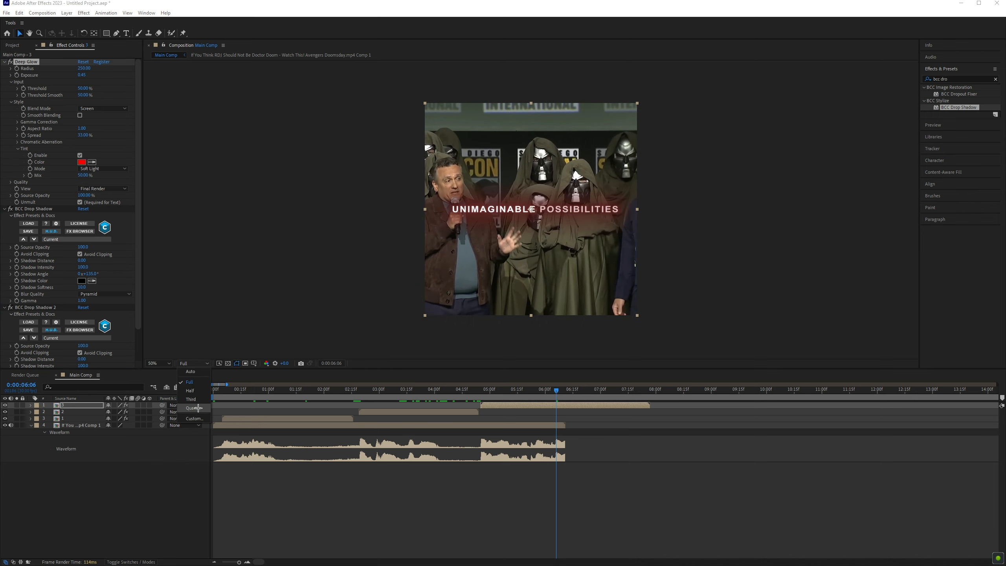
{"action": "left_click", "coordinate": [198, 410]}
{"action": "left_click_drag", "start_coordinate": [362, 393], "coordinate": [557, 400]}
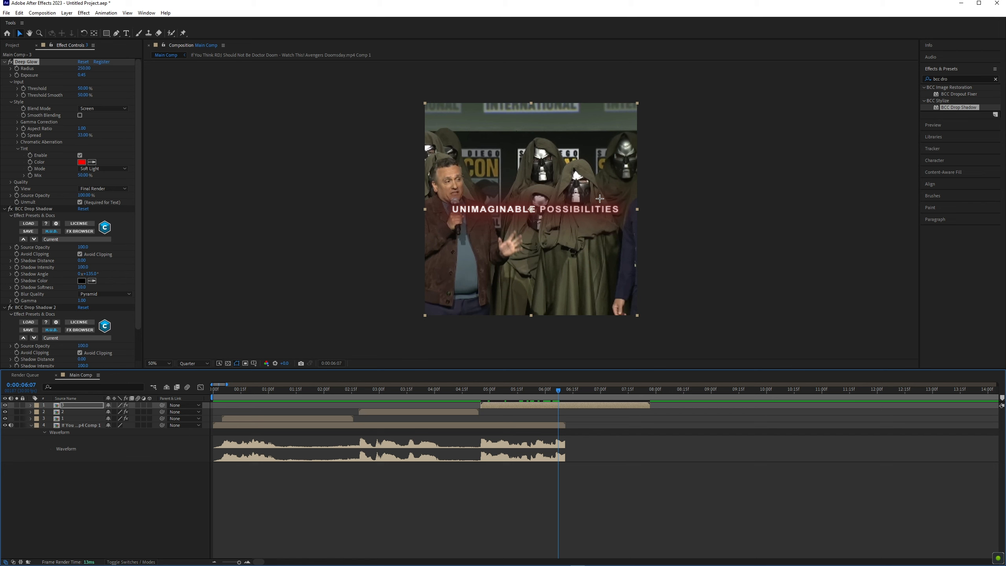
{"action": "key", "text": "period"}
{"action": "key", "text": "comma"}
{"action": "key", "text": "comma"}
{"action": "key", "text": "period"}
{"action": "left_click", "coordinate": [81, 161]}
{"action": "left_click_drag", "start_coordinate": [204, 257], "coordinate": [213, 299]}
{"action": "left_click", "coordinate": [284, 207]}
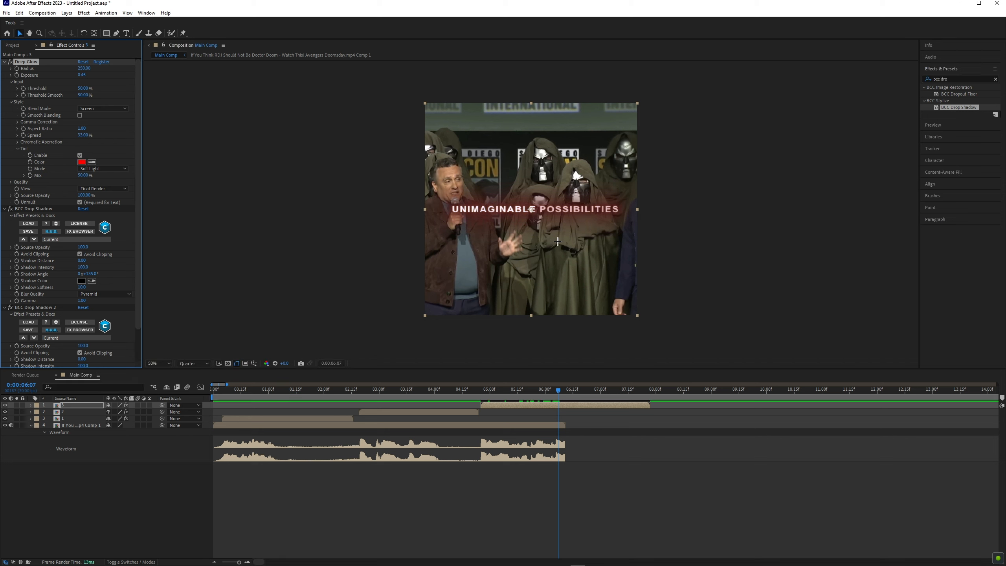
Deselect the layers and play back all the finished captions from 0:00:00:03
{"action": "left_click", "coordinate": [647, 412]}
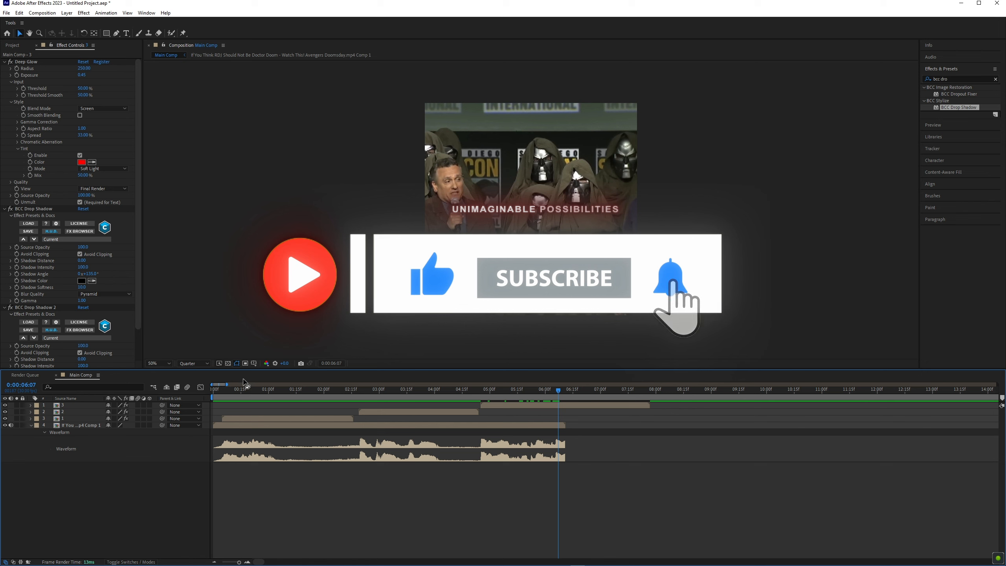
{"action": "left_click", "coordinate": [218, 391]}
{"action": "key", "text": "space"}
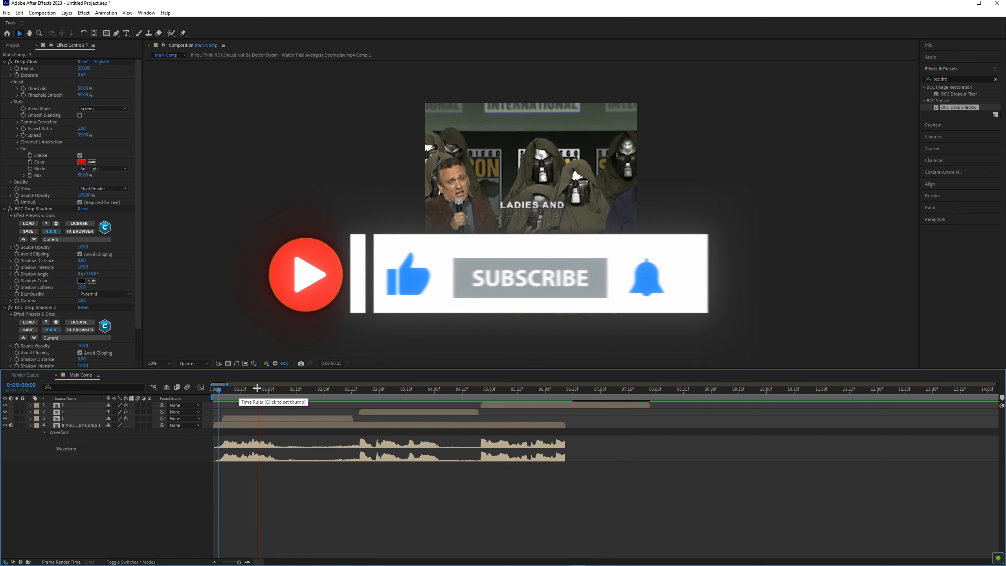